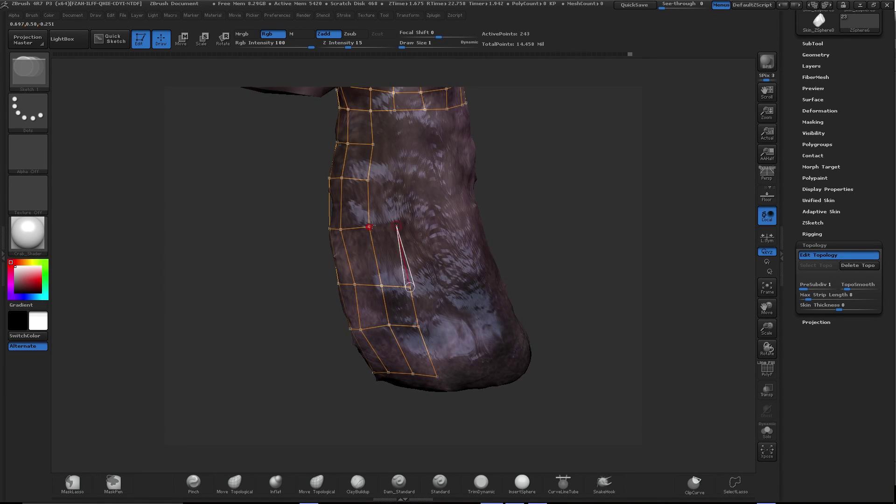
Extend the ZSphere topology grid down the lower leg, adding new rows of points
mouse_move(437, 320)
left_mouse_down()
mouse_move(400, 284)
mouse_move(419, 238)
mouse_move(381, 273)
left_mouse_up()
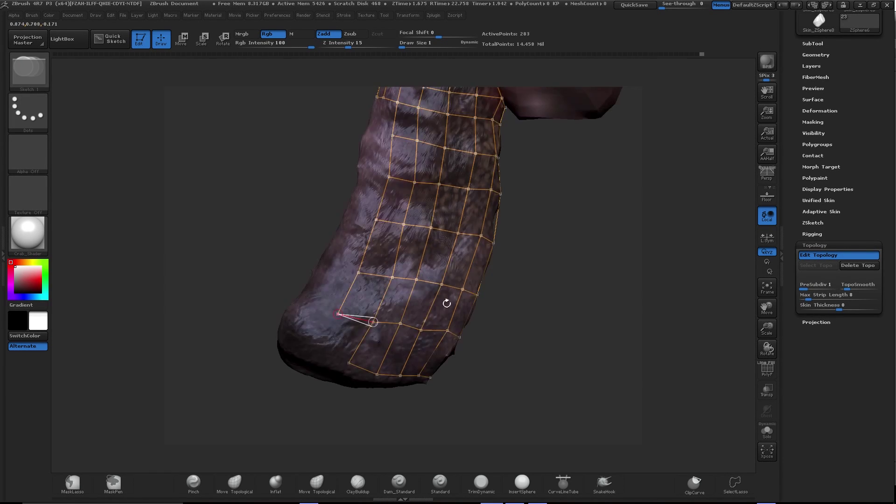
mouse_move(444, 301)
left_mouse_down()
mouse_move(315, 325)
mouse_move(298, 280)
mouse_move(445, 205)
mouse_move(331, 324)
left_mouse_up()
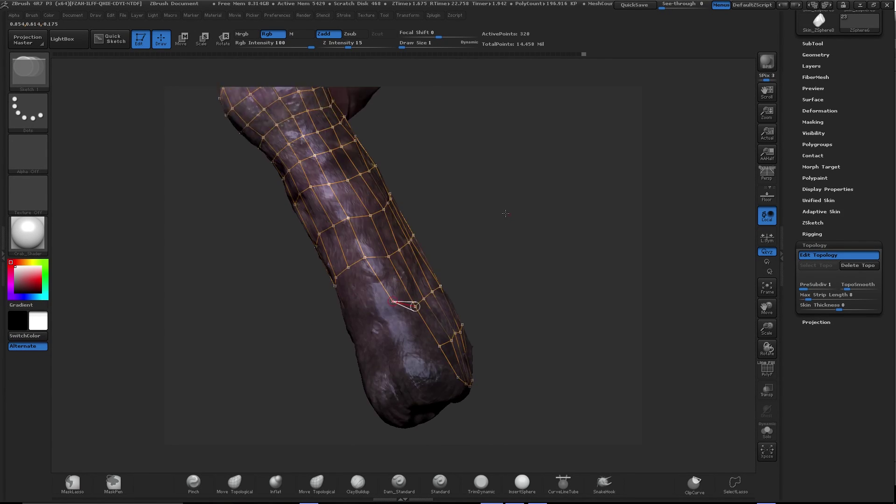
left_click_drag(368, 88, 363, 303)
key("w")
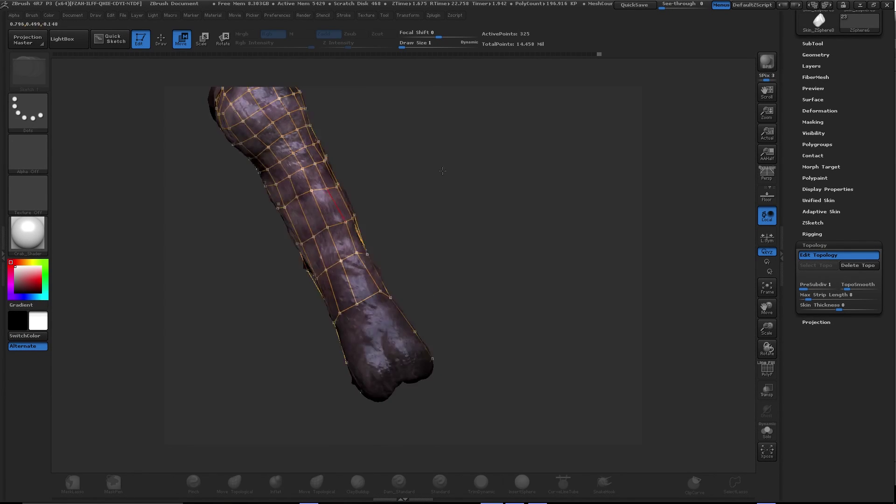
mouse_move(443, 170)
left_mouse_down()
mouse_move(446, 229)
mouse_move(290, 284)
mouse_move(400, 242)
left_mouse_up()
key("q")
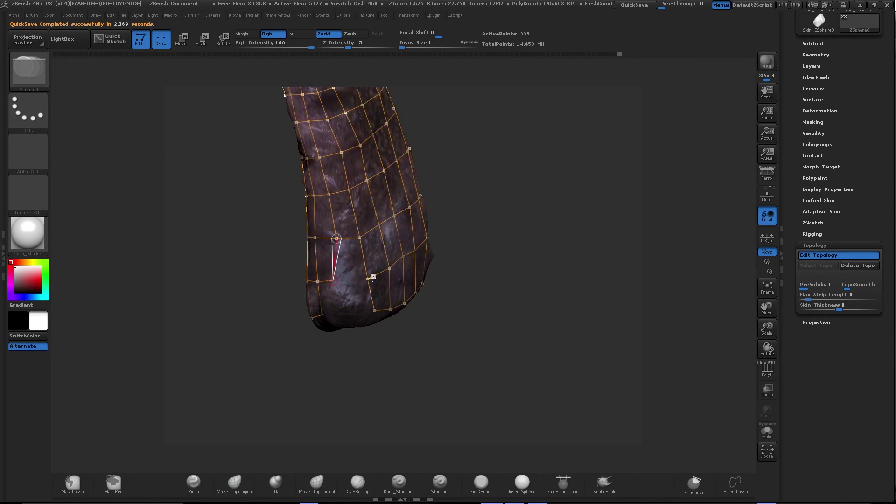
Add more topology points around the side of the leg, adjusting them with Draw/Move
left_click_drag(349, 307, 375, 297)
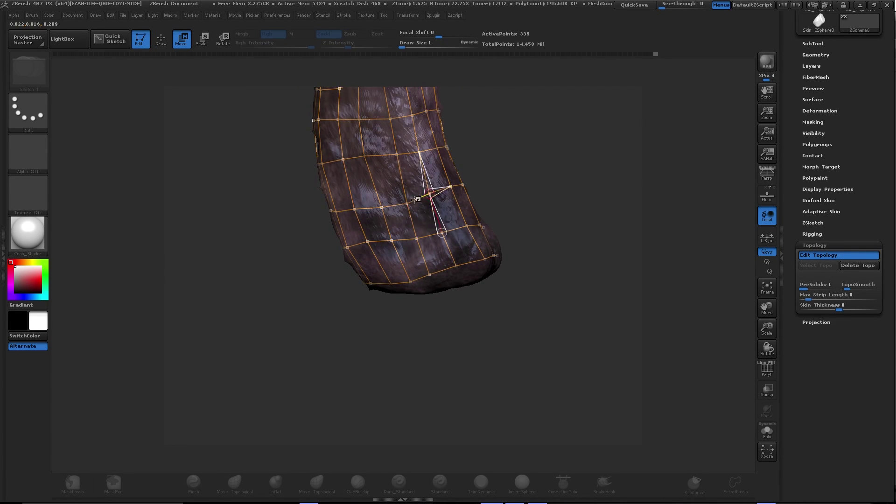
key("q")
mouse_move(418, 199)
left_mouse_down()
mouse_move(505, 271)
mouse_move(428, 307)
left_mouse_up()
mouse_move(537, 237)
left_mouse_down()
mouse_move(538, 215)
mouse_move(438, 282)
left_mouse_up()
left_click_drag(487, 243, 404, 265)
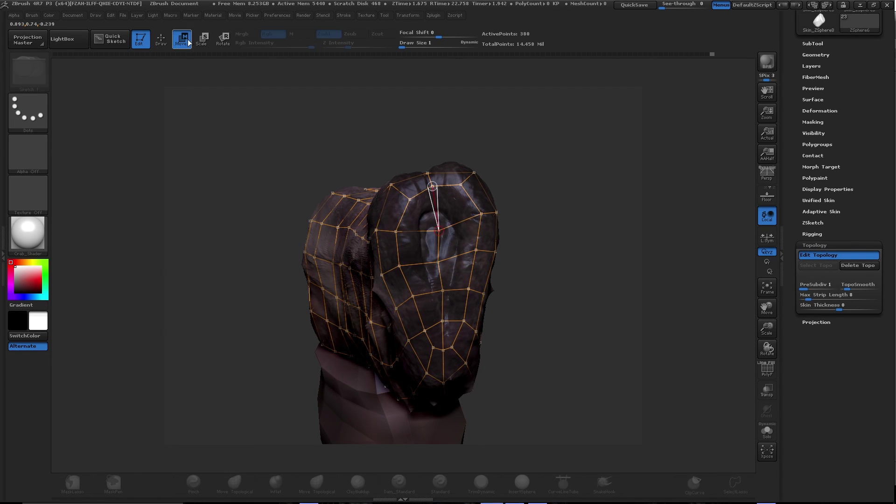
mouse_move(439, 229)
left_mouse_down()
mouse_move(460, 252)
mouse_move(544, 149)
mouse_move(468, 338)
mouse_move(404, 211)
mouse_move(385, 217)
left_mouse_up()
key("q")
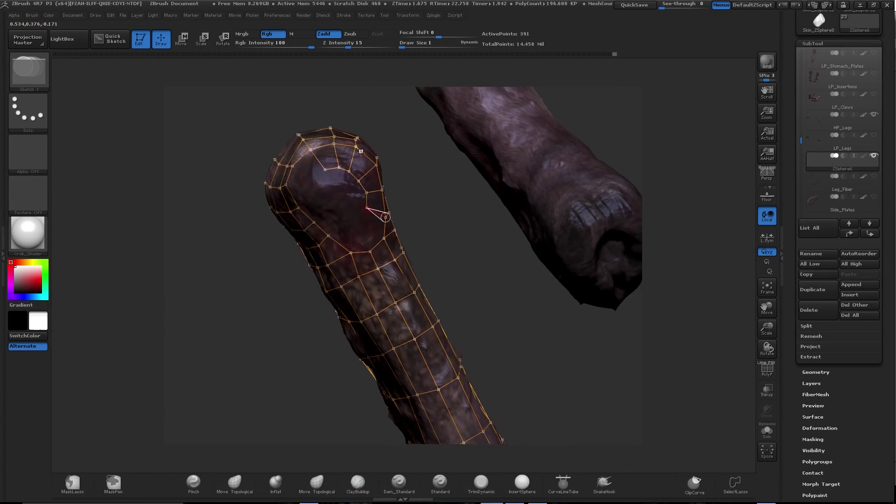
key("w")
Refine the cage at the end of the limb, reaching about 406 topology points
left_click_drag(385, 217, 288, 185)
key("q")
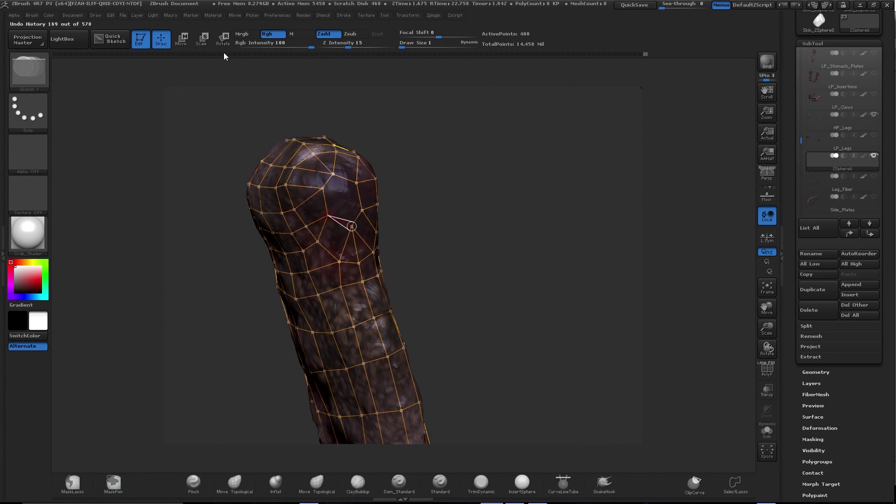
key("w")
left_click_drag(223, 56, 238, 84)
left_click_drag(353, 226, 513, 140)
key("w")
left_click_drag(637, 90, 491, 197)
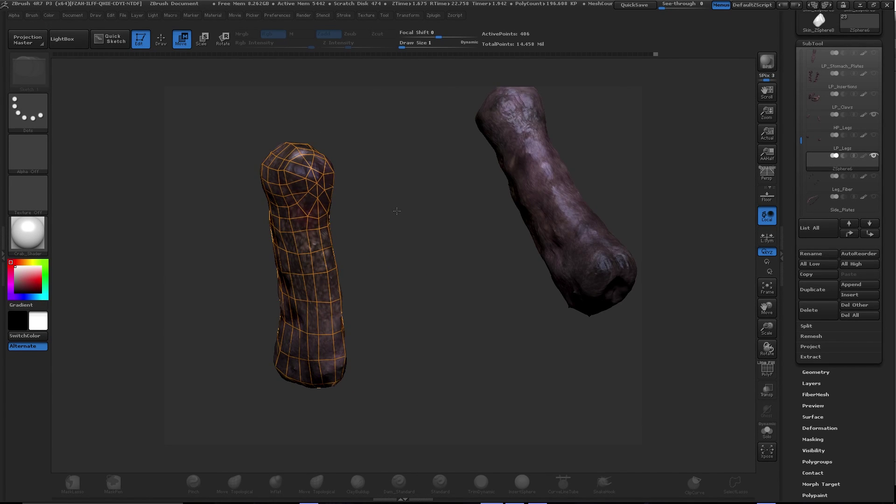
left_click_drag(397, 211, 328, 124)
Make the adaptive skin from the leg cage and append Skin_ZSphere7 as a subtool
left_click(813, 44)
left_click(821, 212)
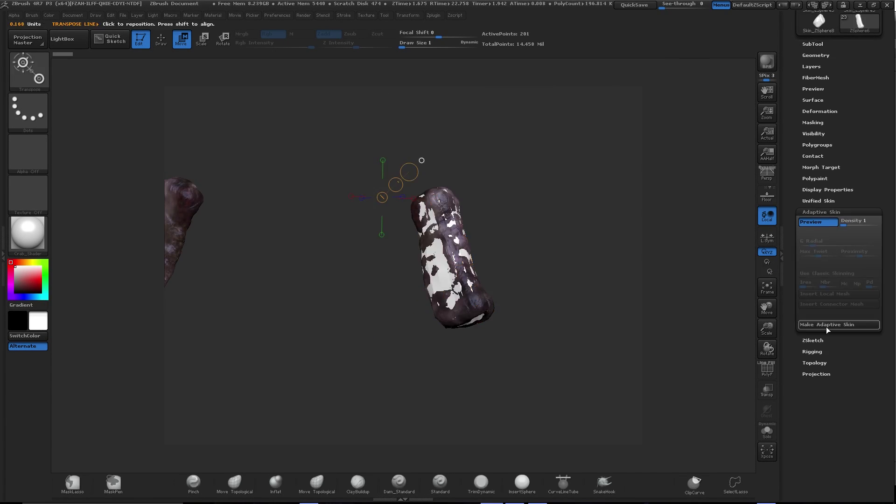
left_click(828, 325)
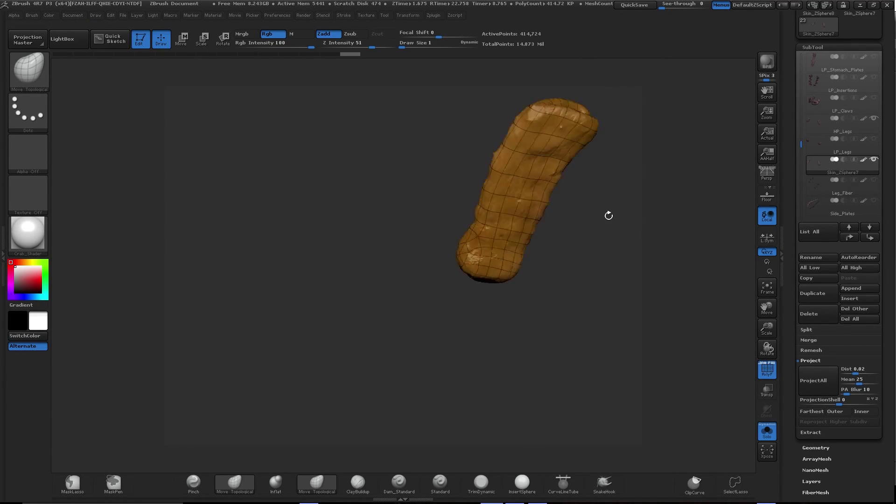
left_click(809, 340)
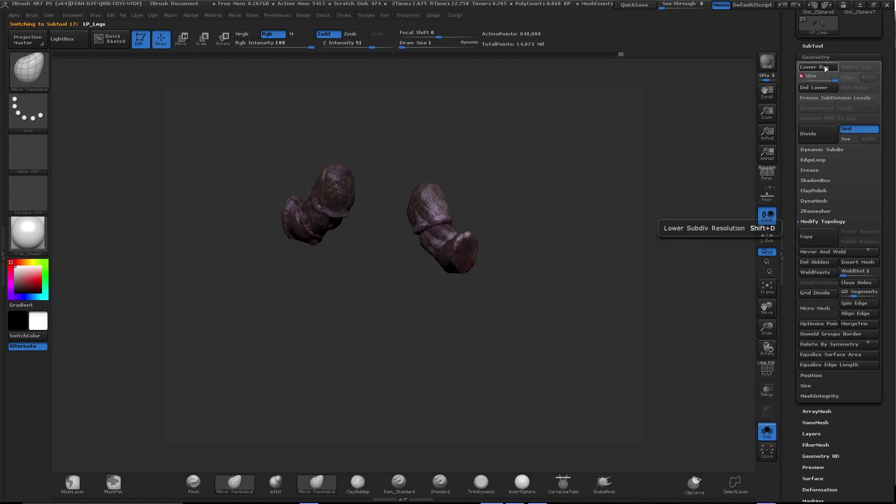
MergeDown Skin_ZSphere7 into LP_Legs and inspect both resulting legs
mouse_move(636, 242)
left_mouse_down()
mouse_move(597, 220)
mouse_move(605, 230)
left_mouse_up()
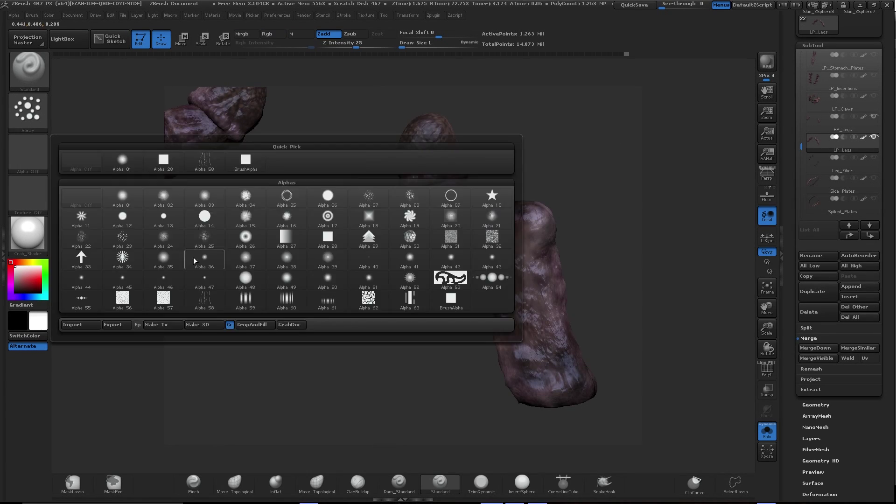
mouse_move(561, 243)
left_mouse_down()
mouse_move(655, 258)
mouse_move(596, 167)
mouse_move(601, 195)
mouse_move(573, 250)
mouse_move(420, 243)
left_mouse_up()
key("b")
mouse_move(533, 252)
left_mouse_down()
mouse_move(546, 256)
mouse_move(572, 313)
left_mouse_up()
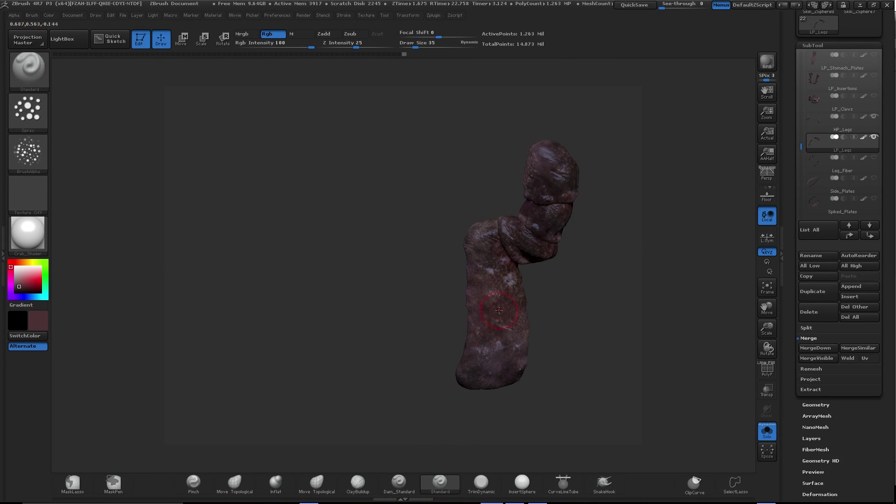
mouse_move(499, 310)
left_mouse_down()
mouse_move(596, 296)
mouse_move(571, 219)
mouse_move(574, 226)
mouse_move(562, 207)
mouse_move(540, 204)
mouse_move(598, 210)
mouse_move(459, 266)
mouse_move(531, 230)
left_mouse_up()
left_click_drag(386, 246, 414, 298)
left_click_drag(228, 178, 339, 219)
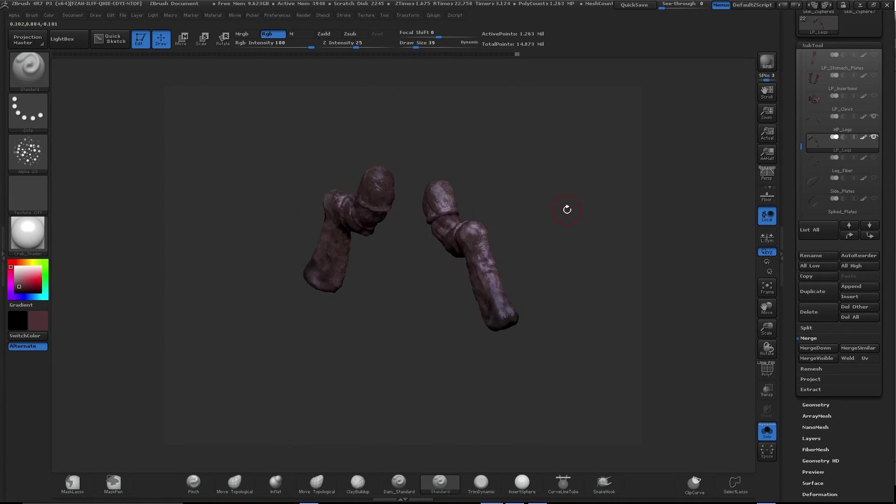
left_click_drag(35, 327, 560, 303)
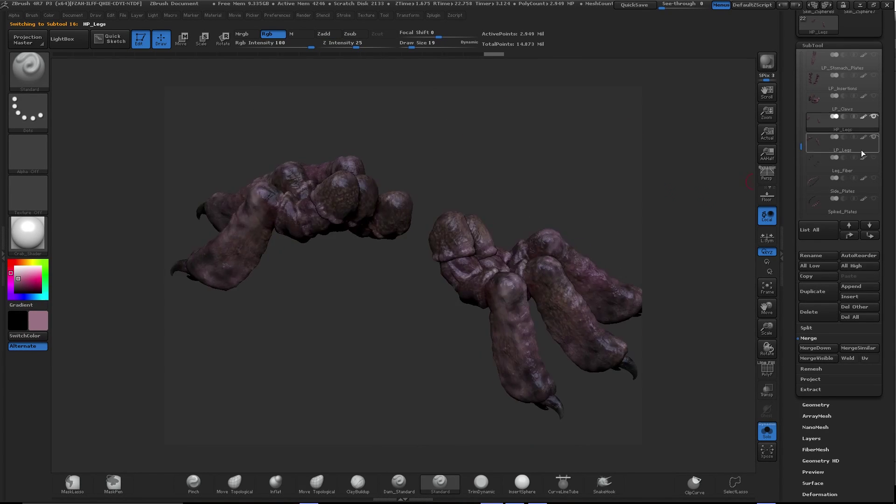
Select HP_Legs and insert a new ZSphere subtool for the claw topology
left_click(545, 305, "alt")
left_click_drag(394, 235, 362, 298)
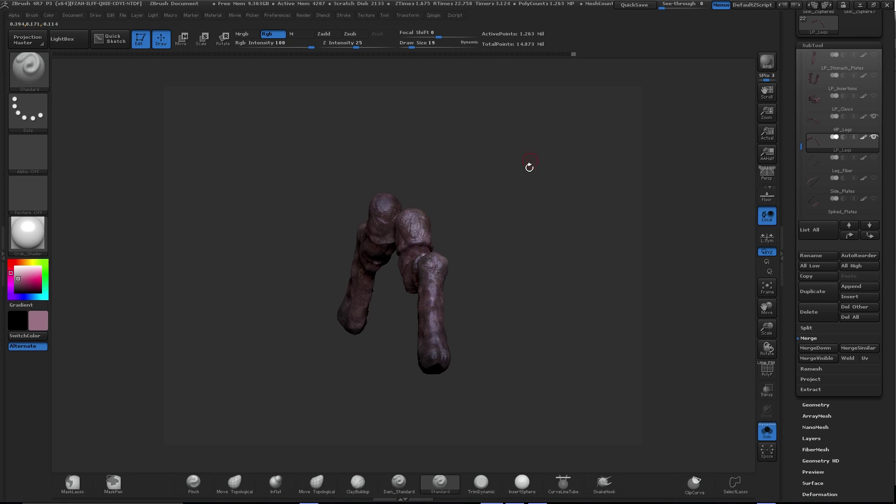
left_click(479, 206, "alt")
left_click(818, 24)
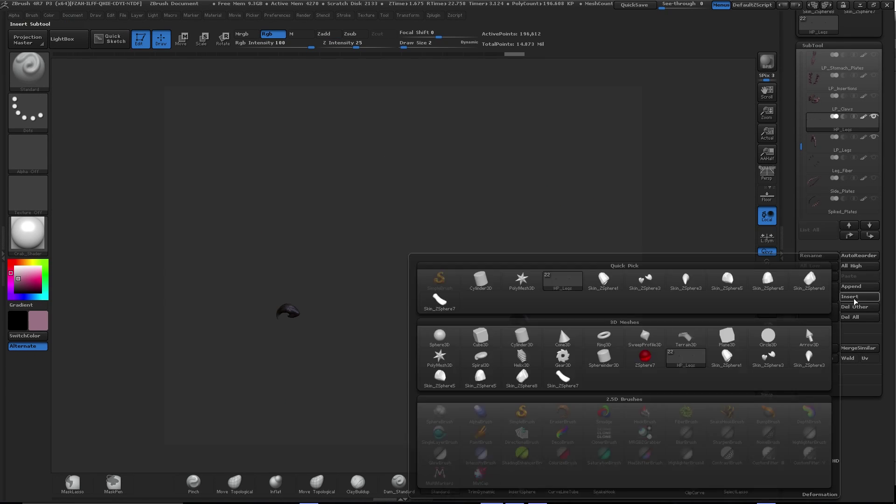
left_click(640, 357)
left_click(820, 451)
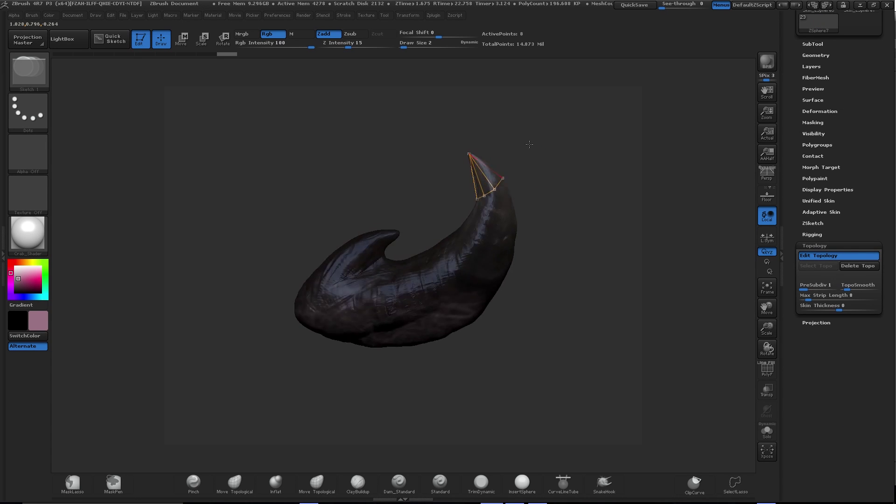
Place the first topology points on the claw tip and around the horn's other side
mouse_move(529, 144)
left_mouse_down()
mouse_move(567, 244)
mouse_move(500, 171)
mouse_move(284, 113)
mouse_move(477, 201)
mouse_move(426, 256)
mouse_move(615, 135)
mouse_move(517, 281)
left_mouse_up()
key("q")
key("w")
key("q")
key("w")
key("q")
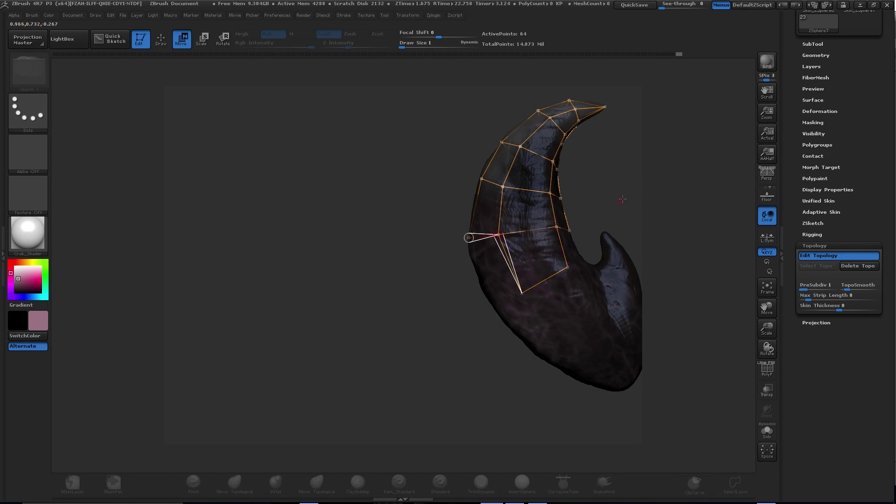
left_click_drag(469, 237, 400, 239)
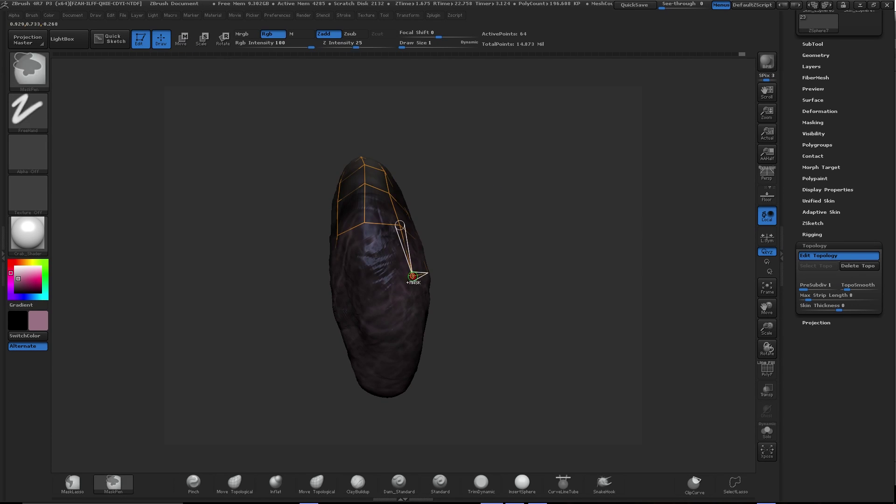
left_click_drag(361, 264, 499, 224)
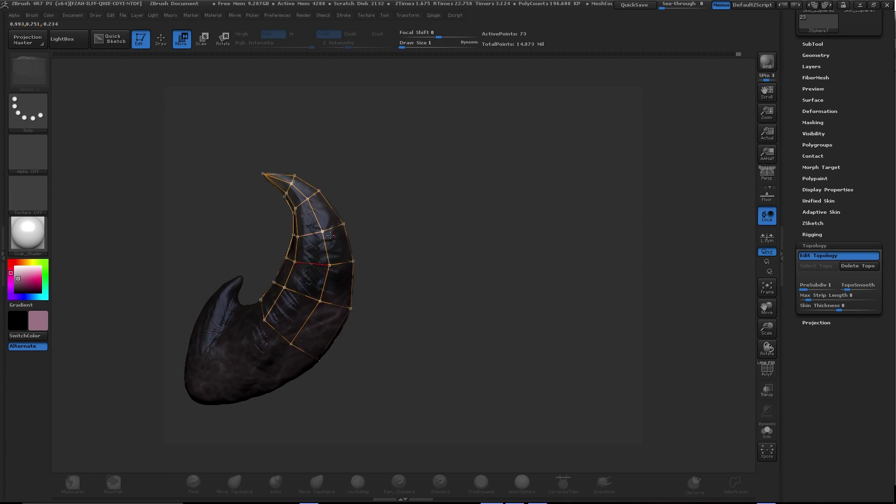
Add more points and edges across the horn, refining them in close view
left_click_drag(317, 267, 367, 256)
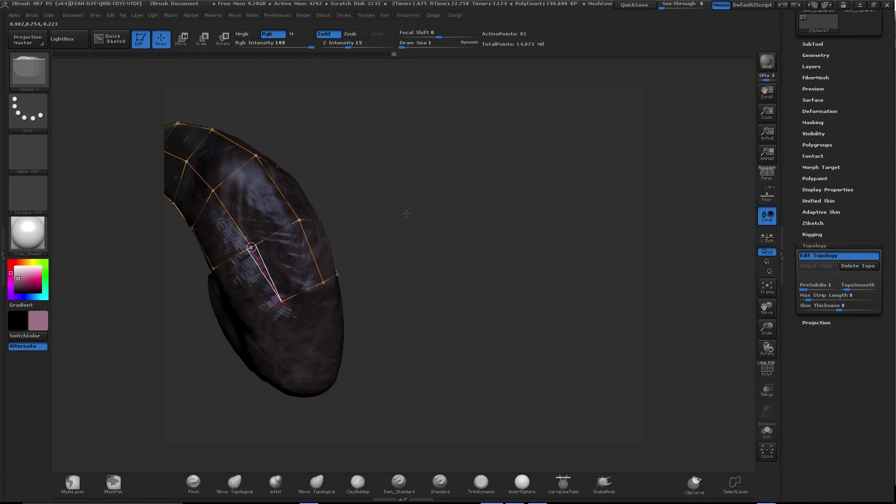
mouse_move(260, 290)
left_mouse_down()
mouse_move(260, 320)
mouse_move(286, 304)
left_mouse_up()
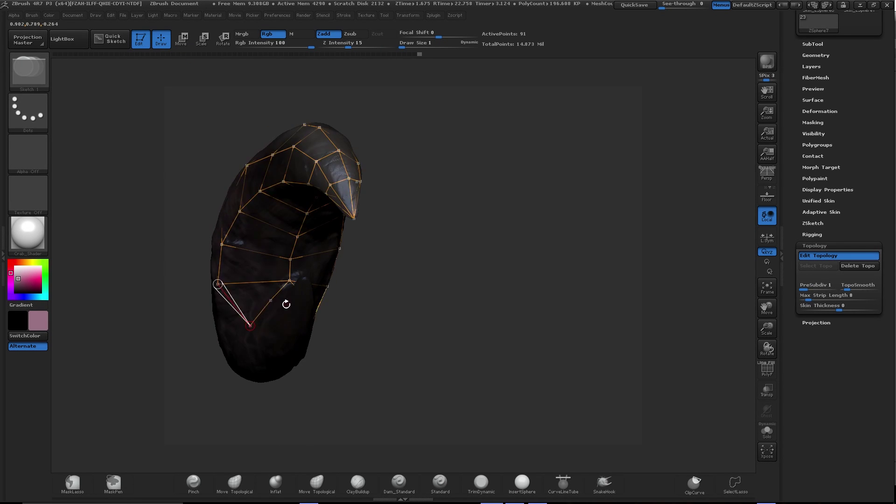
left_click_drag(354, 283, 308, 252)
key("w")
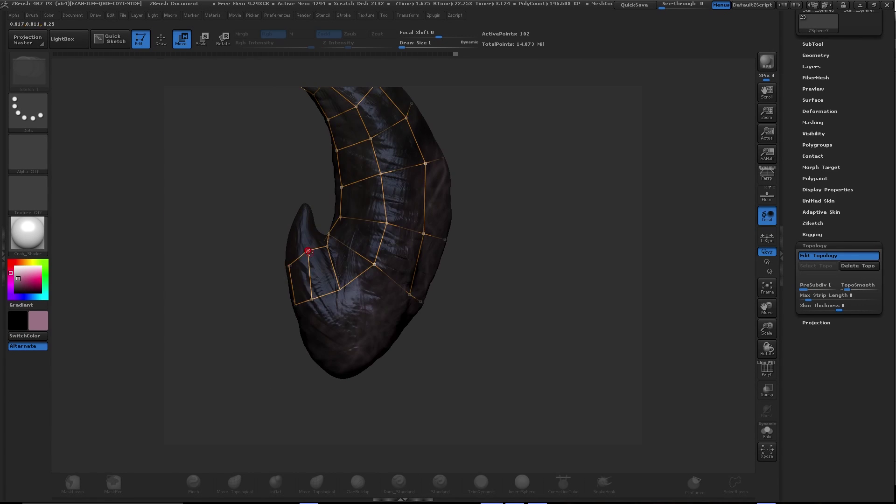
left_click_drag(509, 215, 341, 240)
key("q")
left_click(358, 239)
mouse_move(394, 246)
left_mouse_down()
mouse_move(513, 280)
mouse_move(537, 187)
mouse_move(455, 172)
mouse_move(415, 109)
mouse_move(353, 144)
mouse_move(300, 214)
mouse_move(381, 263)
mouse_move(482, 274)
mouse_move(512, 250)
mouse_move(387, 292)
mouse_move(444, 214)
mouse_move(436, 229)
left_mouse_up()
key("w")
key("q")
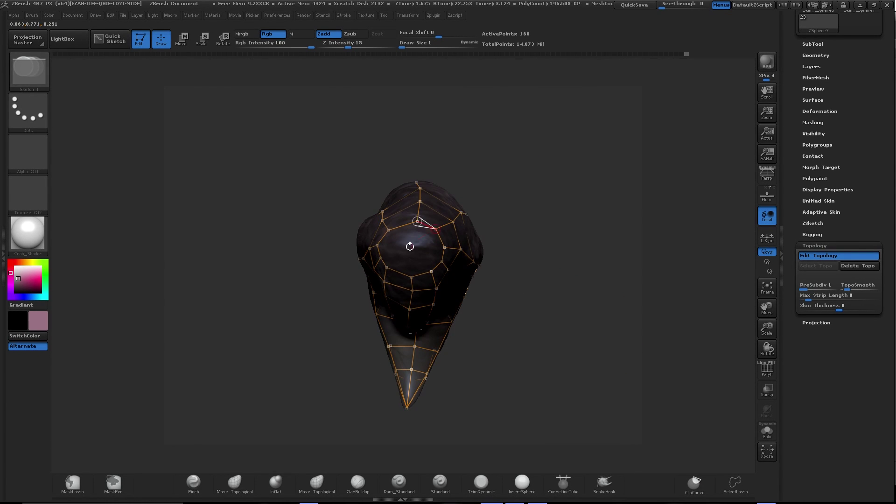
Finish the horn cage from front, side and end views, about 209 points
left_click_drag(411, 276, 423, 312)
key("w")
mouse_move(445, 269)
left_mouse_down()
mouse_move(482, 283)
mouse_move(495, 263)
left_mouse_up()
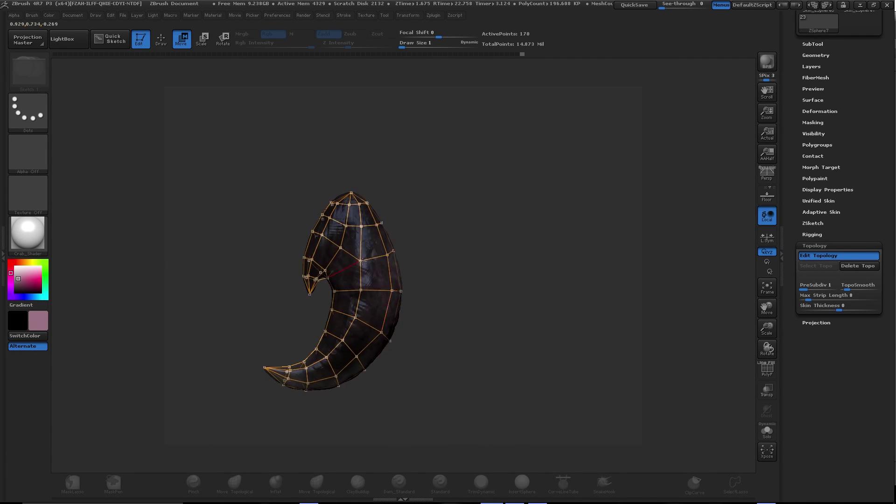
left_click_drag(455, 219, 595, 179)
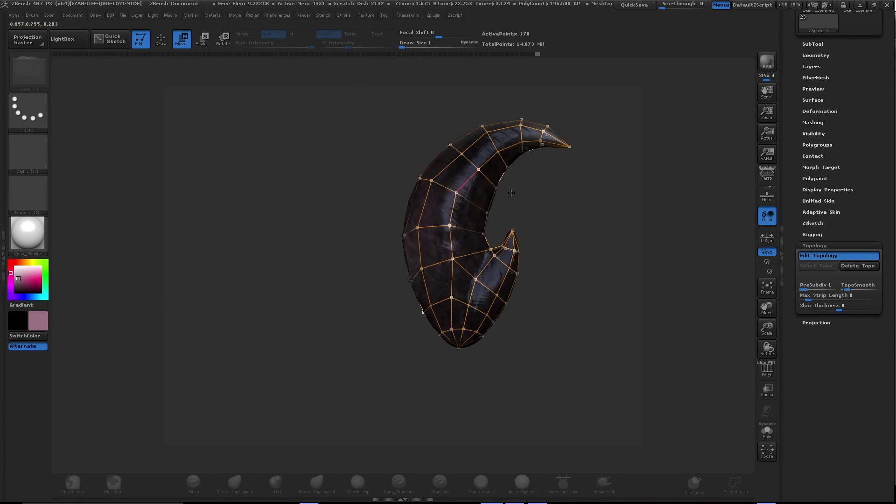
left_click_drag(470, 215, 580, 220)
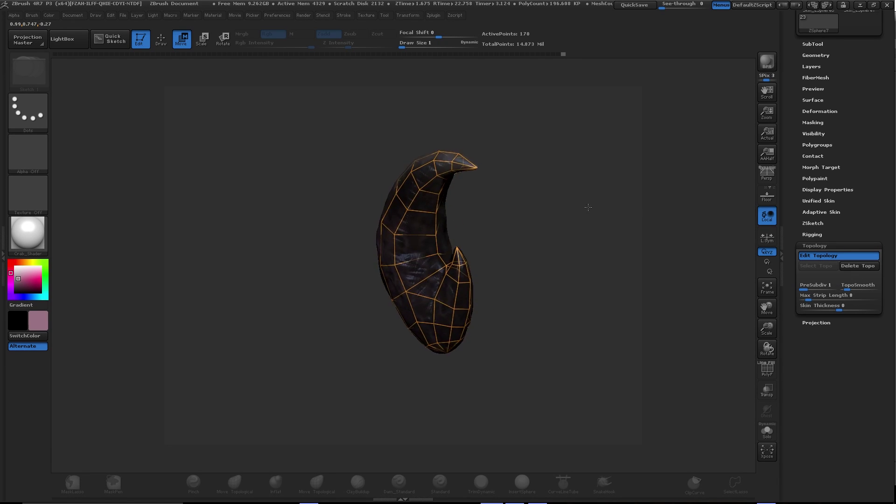
mouse_move(546, 200)
left_mouse_down()
mouse_move(548, 231)
mouse_move(524, 211)
mouse_move(334, 307)
left_mouse_up()
key("q")
key("w")
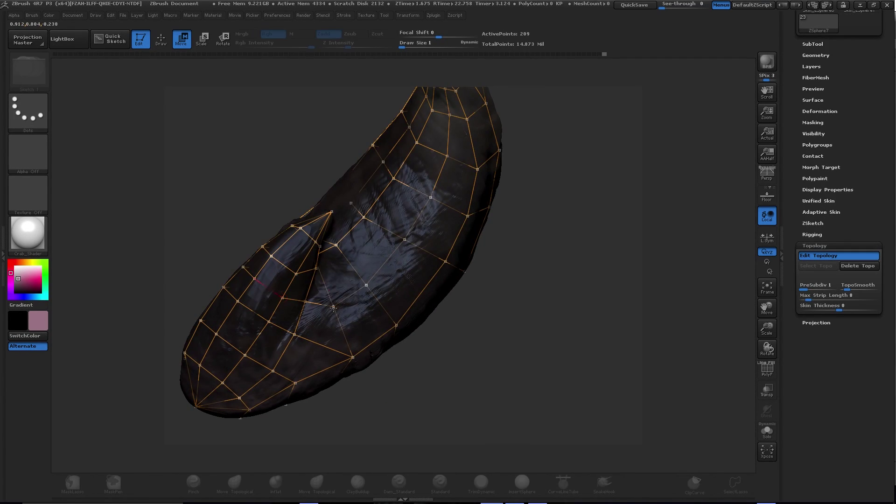
left_click_drag(560, 280, 585, 214)
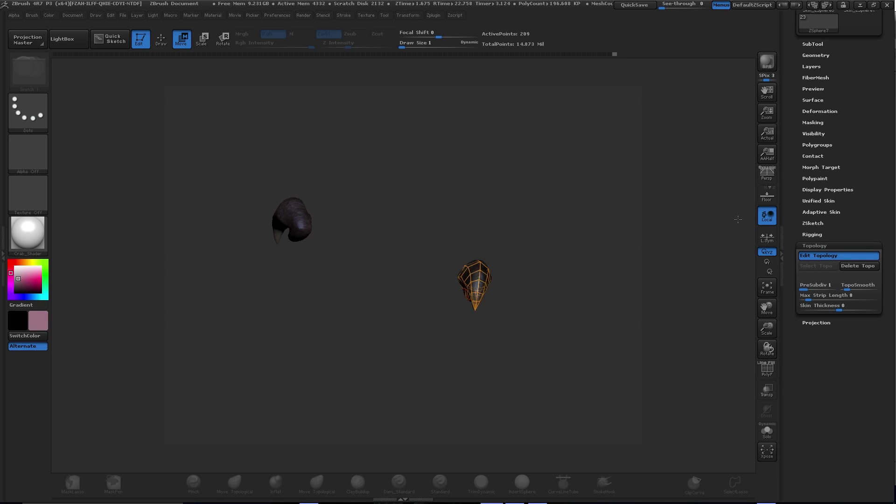
Select the Skin_ZSphere1 horn skin, inspect the projected mesh, and show it in Solo
left_click(812, 44)
left_click(843, 161)
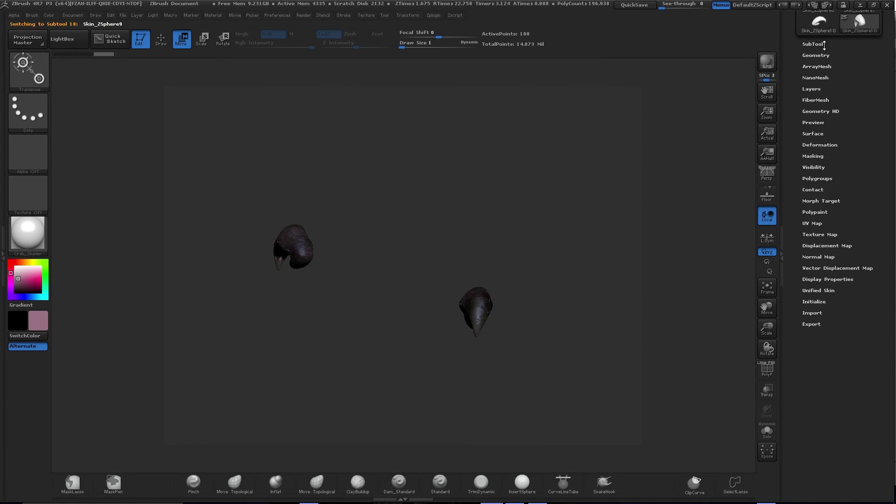
left_click_drag(620, 225, 562, 190)
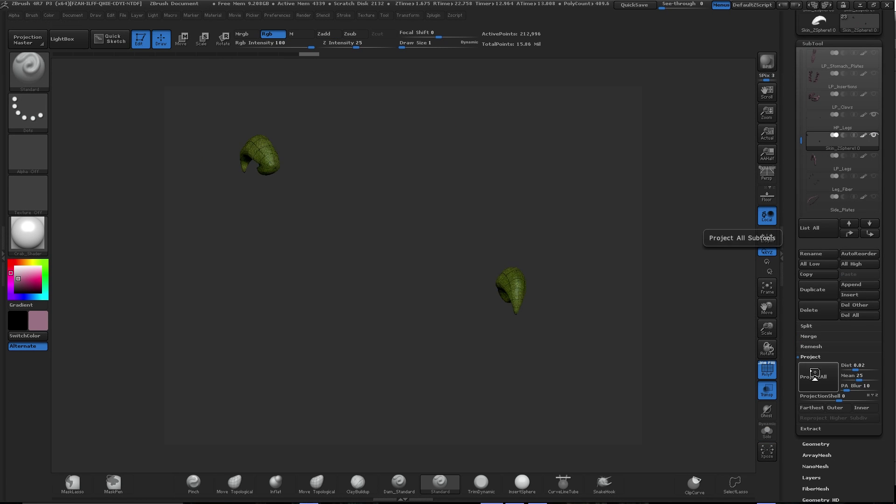
left_click_drag(565, 340, 511, 246)
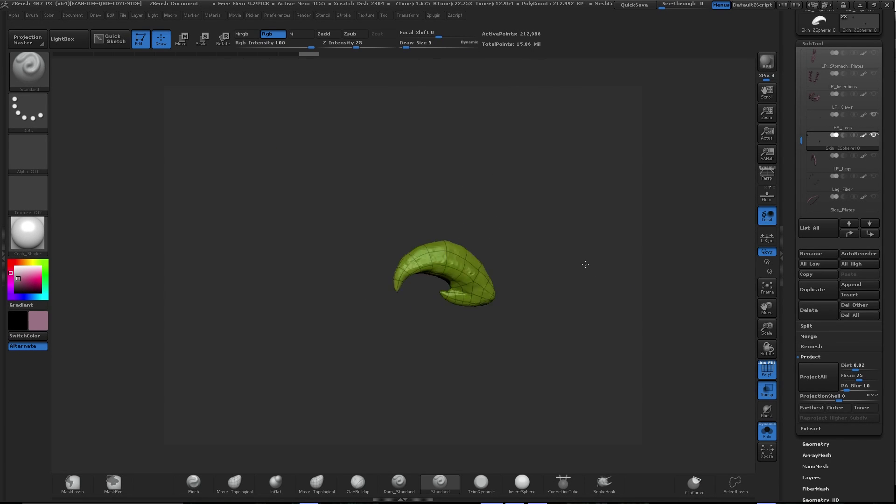
left_click(463, 268, "ctrl")
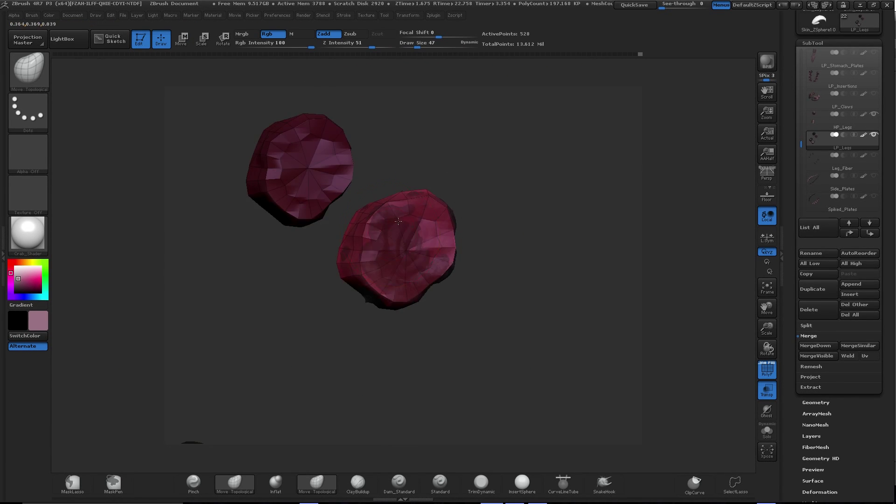
Inspect the polygrouped LP_Legs pieces, including the red segments and green caps
mouse_move(398, 221)
left_mouse_down()
mouse_move(536, 266)
mouse_move(585, 253)
left_mouse_up()
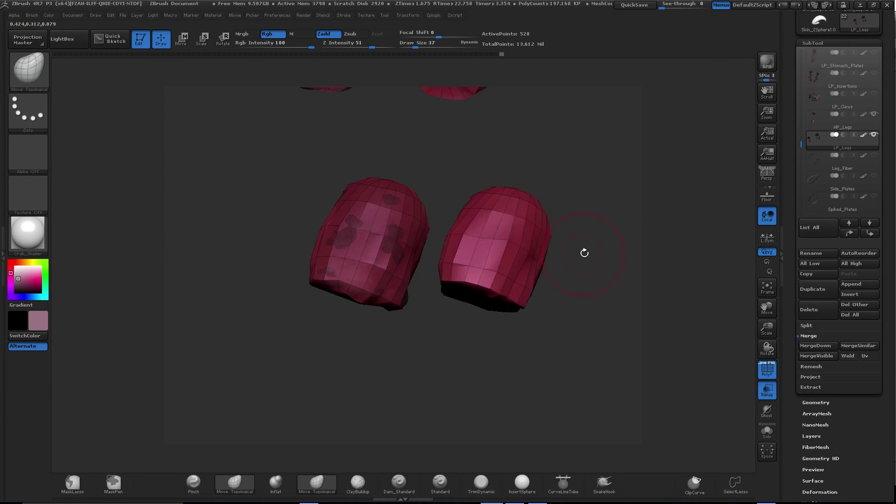
key("w")
left_click_drag(445, 209, 487, 126)
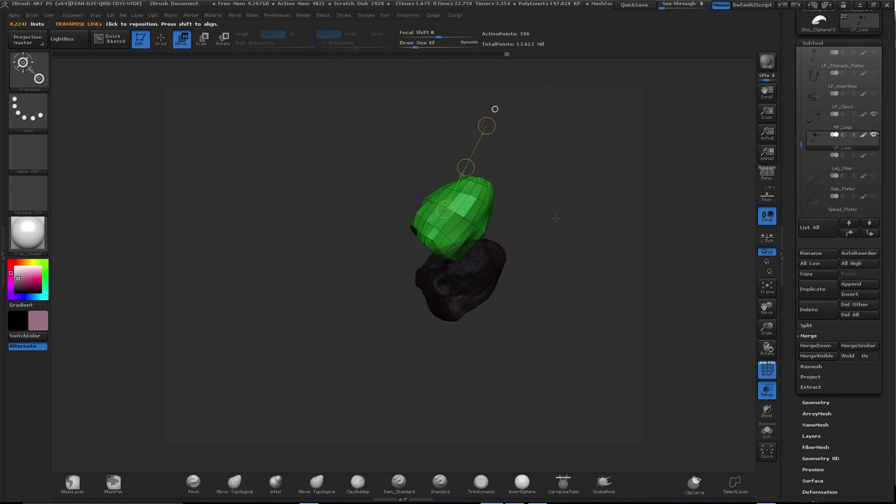
key("q")
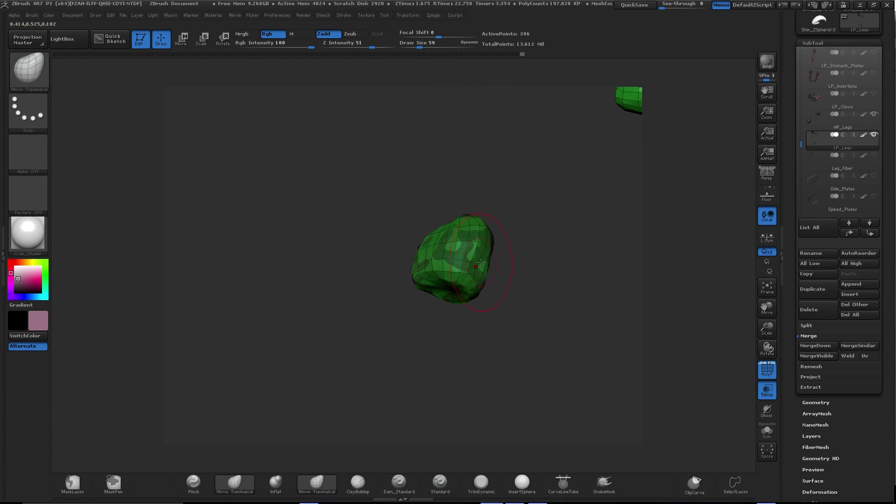
left_click_drag(465, 326, 560, 186)
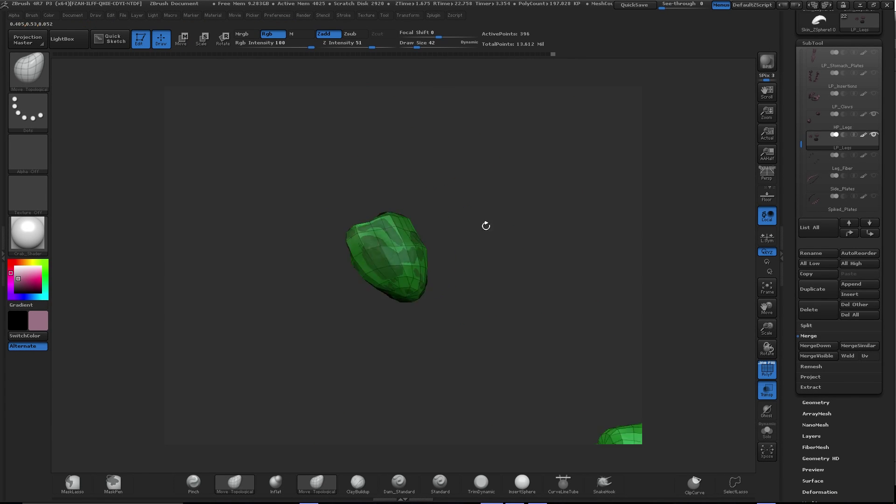
left_click_drag(379, 238, 420, 262)
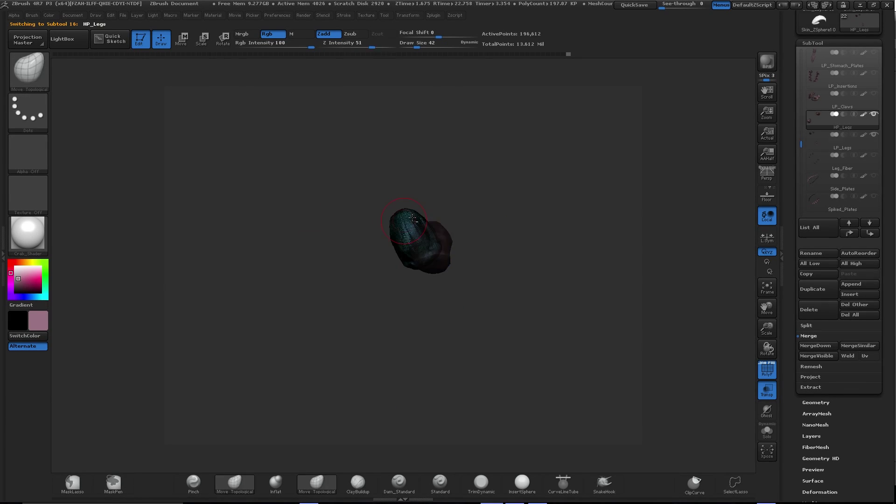
Make HP_Legs active and compare the high-res leg pieces from several sides
left_click(440, 275, "alt")
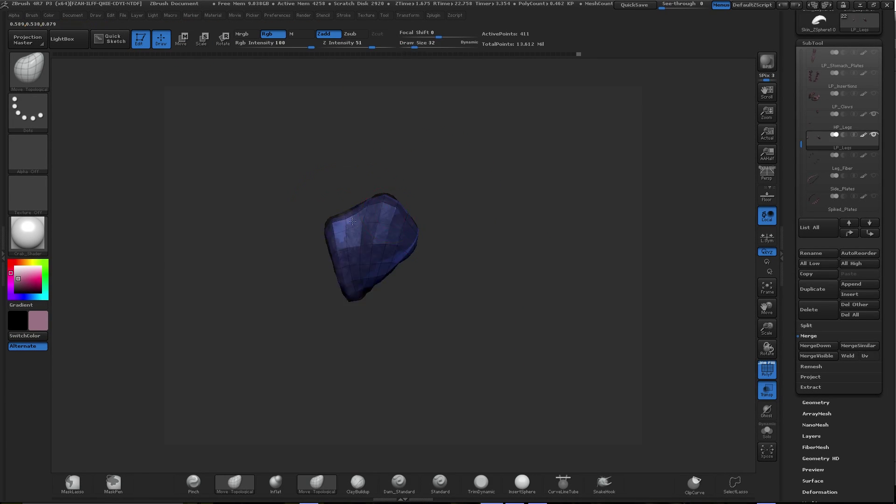
mouse_move(367, 221)
left_mouse_down()
mouse_move(392, 204)
mouse_move(373, 232)
left_mouse_up()
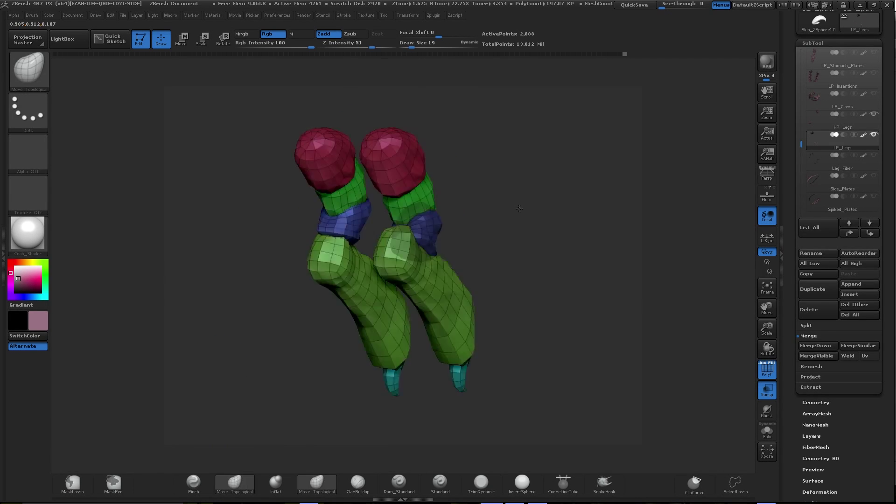
left_click_drag(488, 210, 445, 279)
key("r")
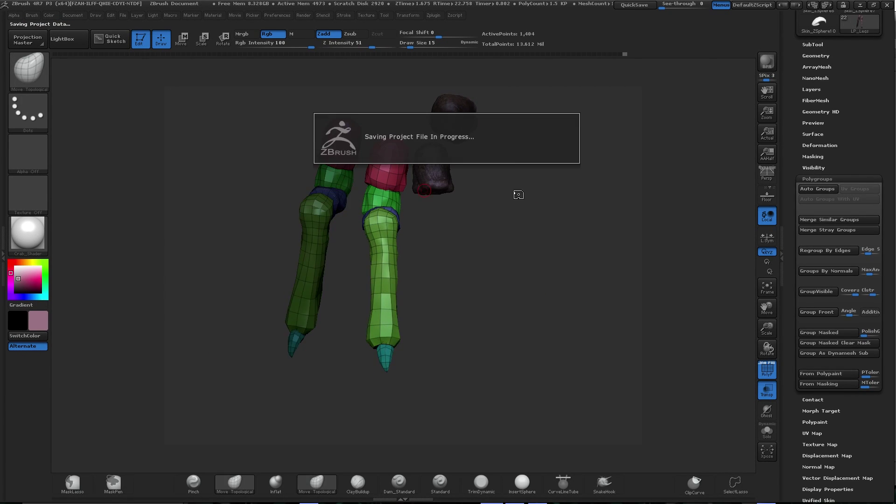
Expand the Tool > Geometry palette and view the red knee-cap pieces
left_click(826, 55)
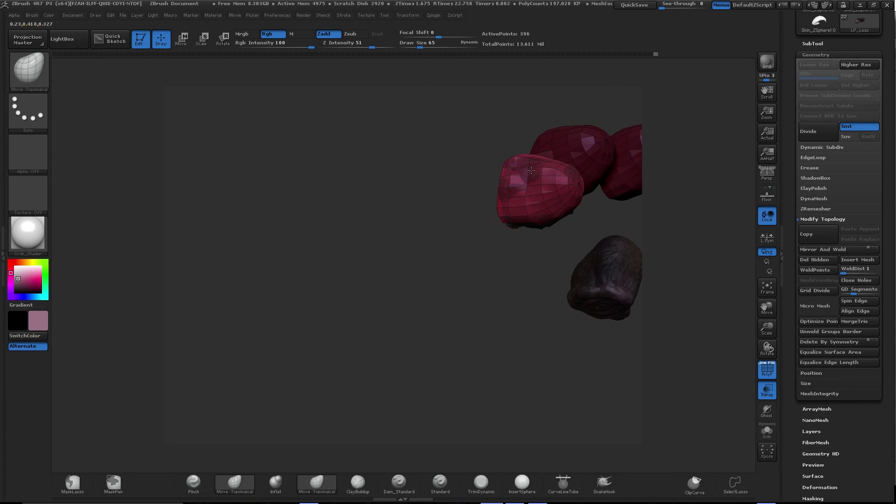
mouse_move(532, 171)
left_mouse_down()
mouse_move(609, 151)
mouse_move(528, 157)
left_mouse_up()
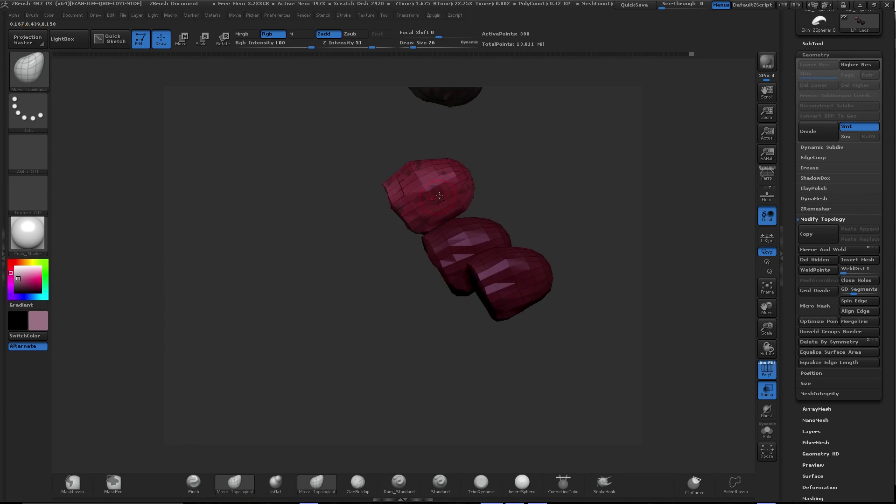
mouse_move(440, 196)
left_mouse_down()
mouse_move(473, 232)
mouse_move(551, 177)
left_mouse_up()
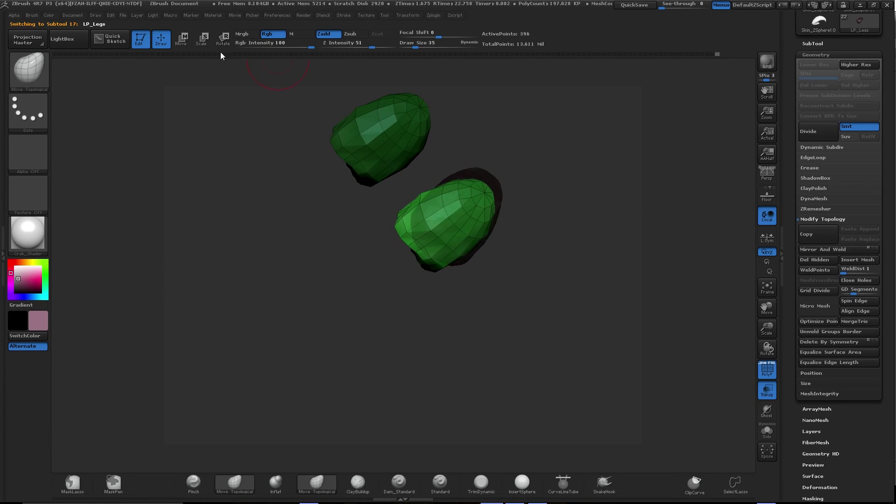
key("q")
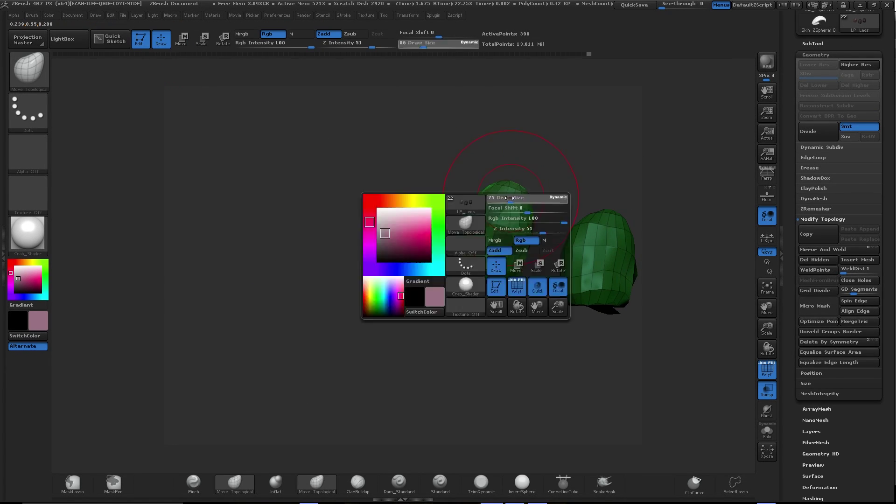
mouse_move(481, 160)
left_mouse_down()
mouse_move(524, 207)
mouse_move(483, 233)
left_mouse_up()
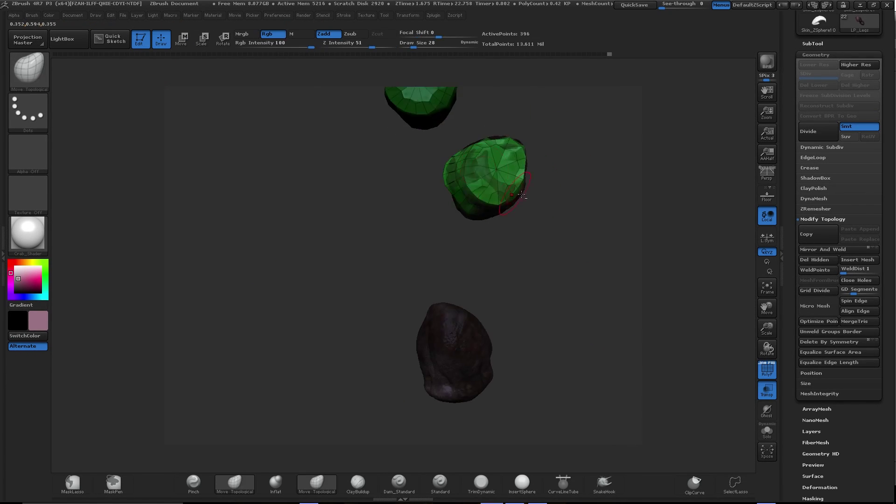
left_click_drag(476, 150, 495, 181)
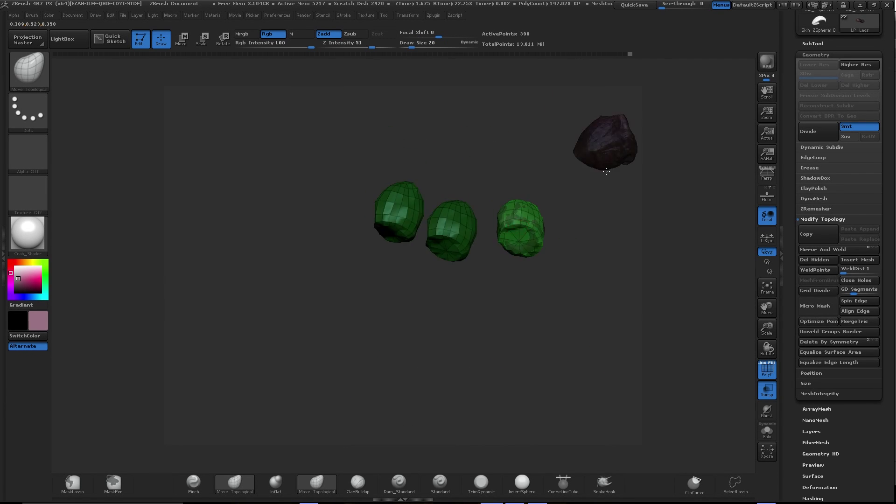
left_click_drag(607, 171, 519, 214)
key("f")
left_click_drag(568, 166, 463, 194)
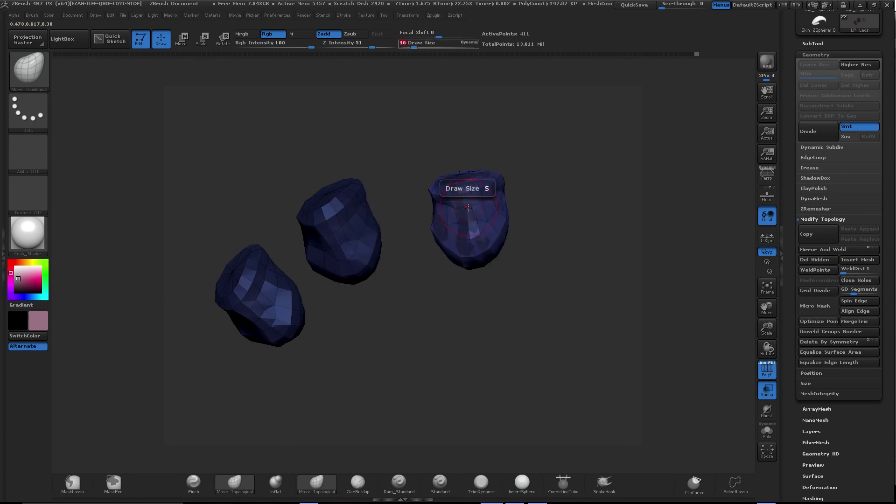
mouse_move(451, 228)
left_mouse_down()
mouse_move(500, 226)
mouse_move(515, 206)
mouse_move(526, 230)
mouse_move(525, 191)
mouse_move(426, 258)
mouse_move(443, 240)
left_mouse_up()
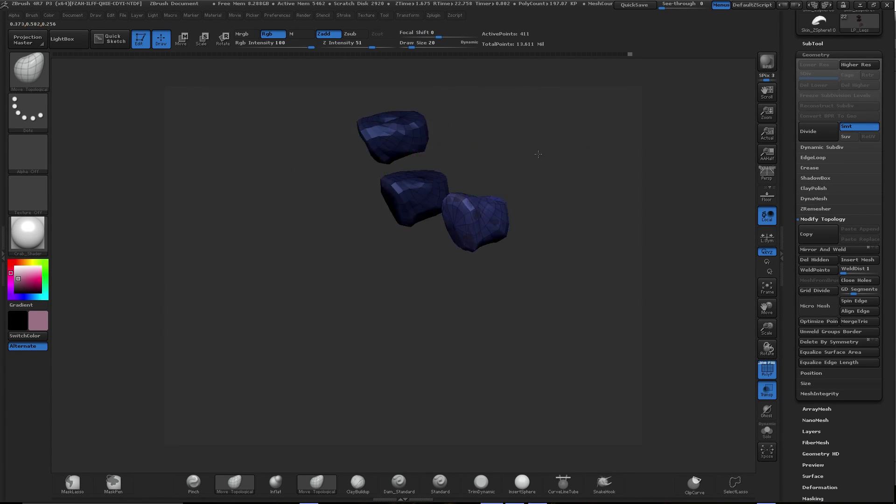
left_click(443, 240, "alt")
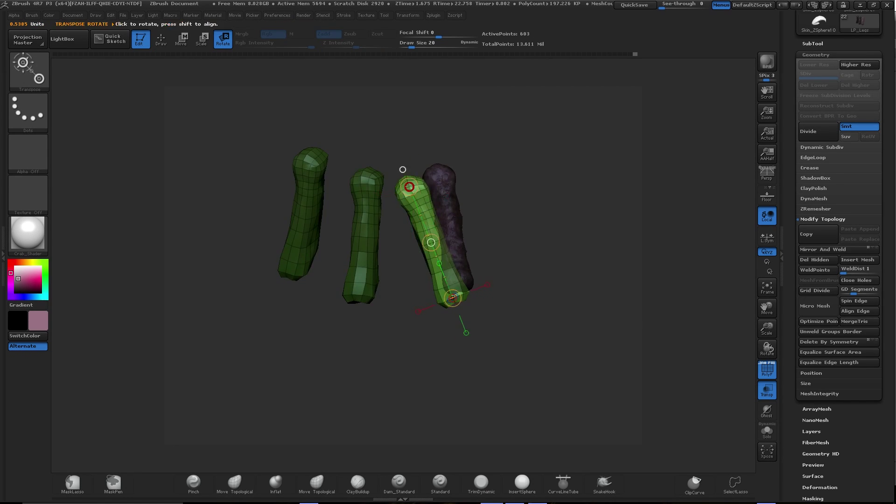
key("r")
left_click_drag(312, 174, 400, 247)
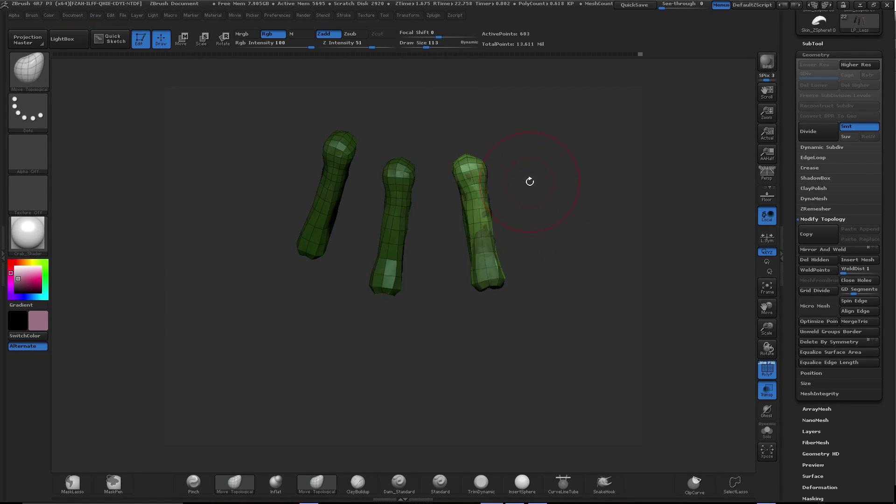
mouse_move(475, 210)
left_mouse_down()
mouse_move(448, 282)
mouse_move(484, 166)
mouse_move(501, 199)
mouse_move(467, 300)
mouse_move(471, 280)
mouse_move(491, 268)
left_mouse_up()
Switch between the high-res polypainted legs and the low-poly leg pieces, orbiting them
left_click(471, 280, "alt")
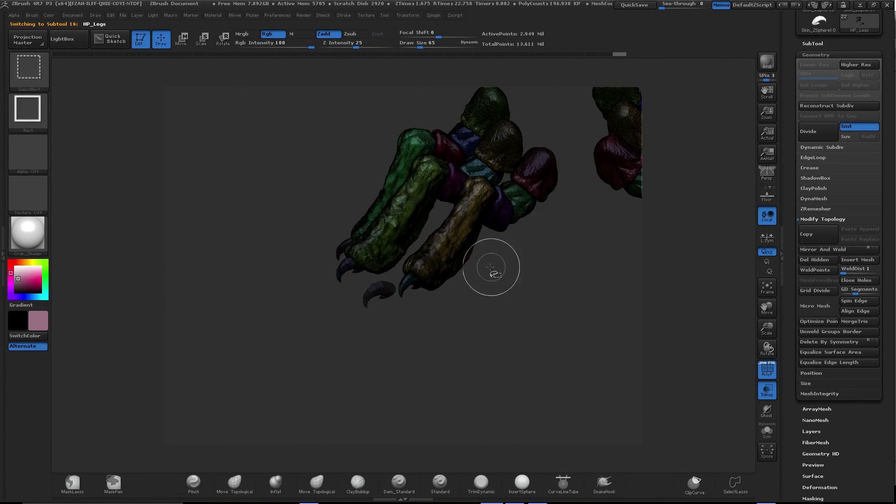
left_click(491, 267, "alt")
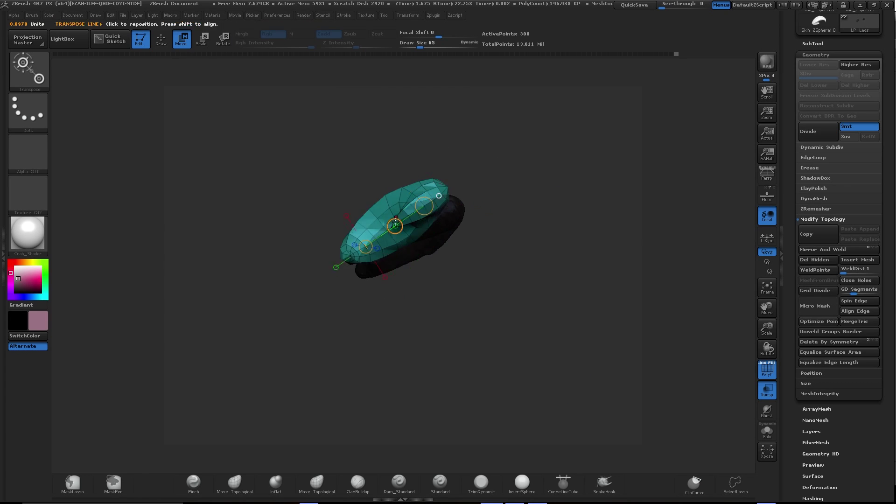
mouse_move(396, 220)
left_mouse_down()
mouse_move(444, 184)
mouse_move(410, 124)
mouse_move(363, 209)
left_mouse_up()
key("r")
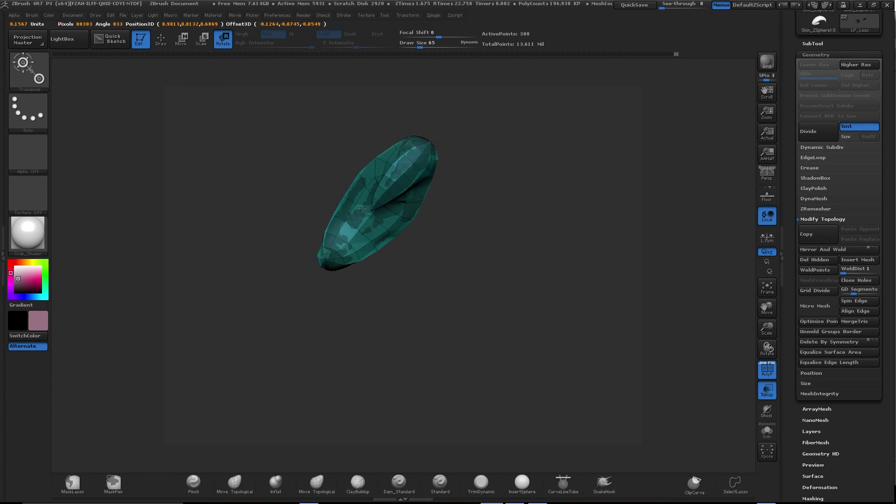
left_click_drag(296, 217, 320, 202)
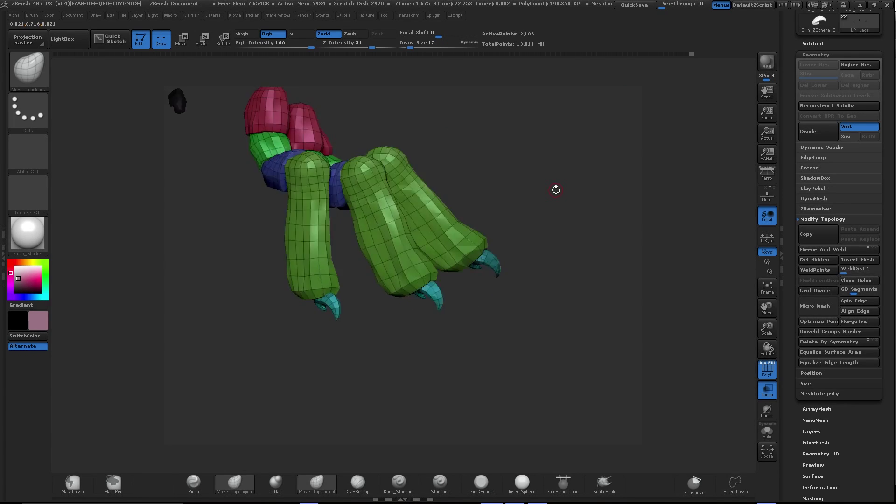
Solo the textured high-res legs, toggle individual leg pieces, then select LP_Legs
left_click(503, 164, "alt")
left_click(755, 361)
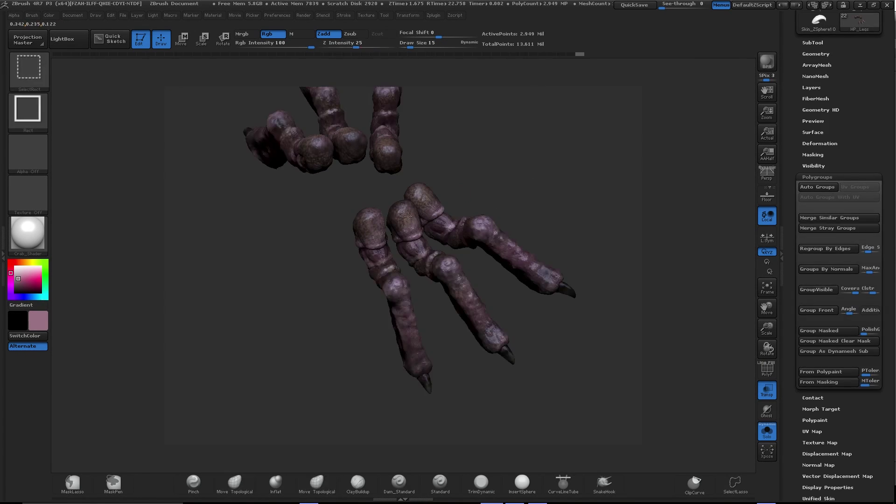
left_click(419, 244, "ctrl+shift")
left_click(530, 216, "ctrl+shift")
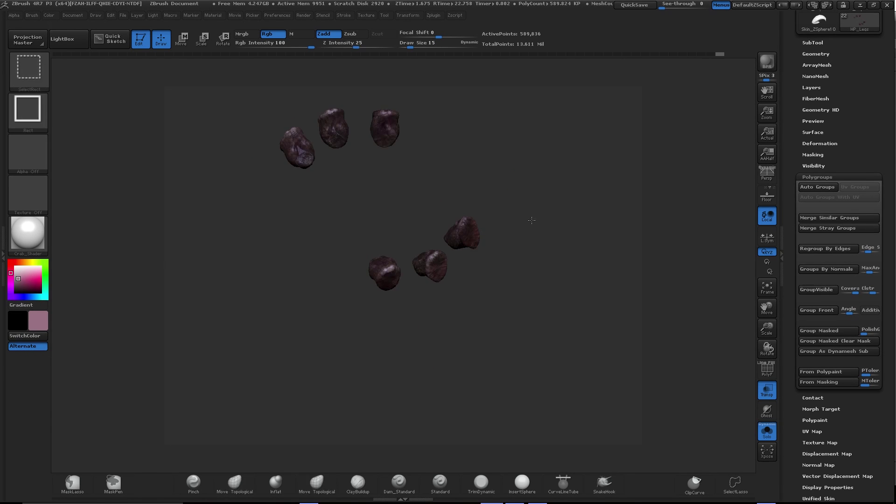
left_click(546, 205, "ctrl+shift")
left_click(576, 224, "ctrl+shift")
left_click(600, 204, "ctrl+shift")
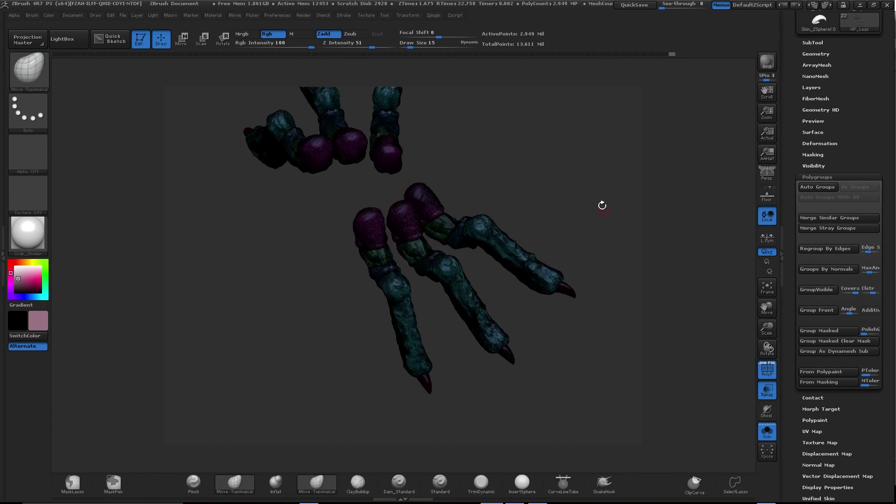
left_click(411, 224, "alt")
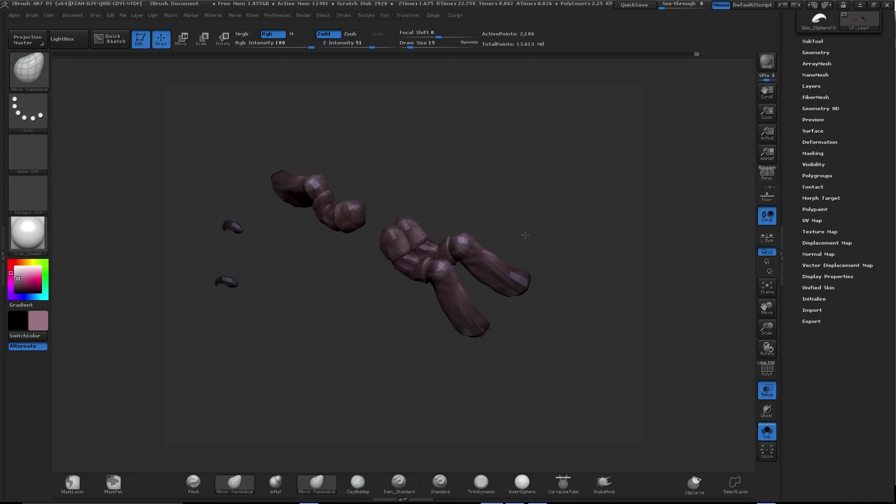
Turn on PolyF, merge LP_Legs1 down into LP_Legs, and divide it to SDiv 6
key("shift+f")
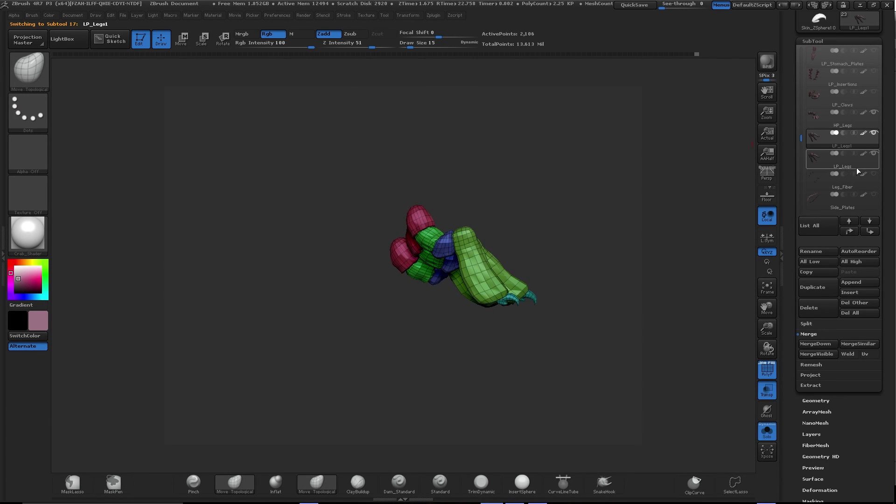
left_click(816, 343)
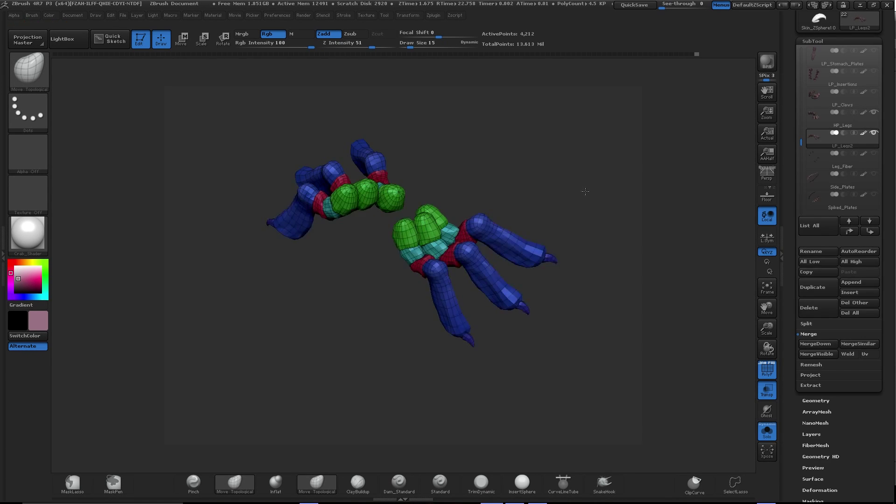
left_click_drag(586, 191, 488, 196)
left_click(816, 401)
left_click(813, 128)
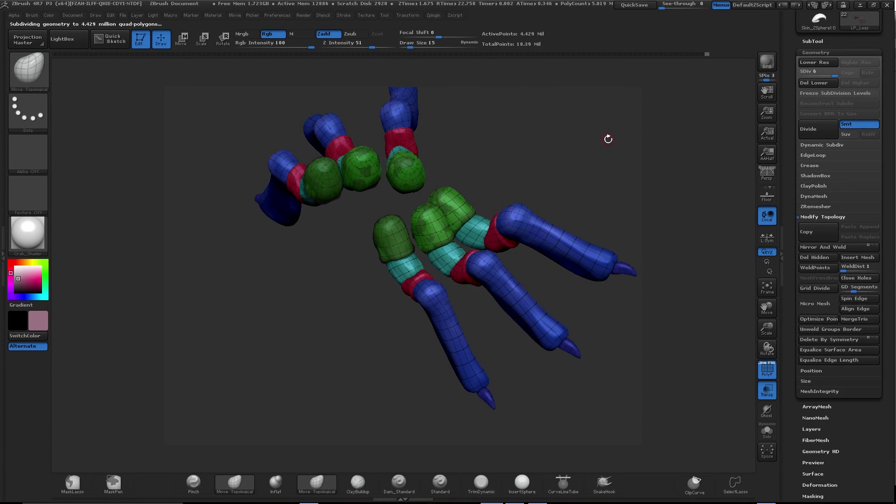
ProjectAll the high-poly leg detail onto LP_Legs, about 4.43 million points
left_click(405, 171, "ctrl+shift")
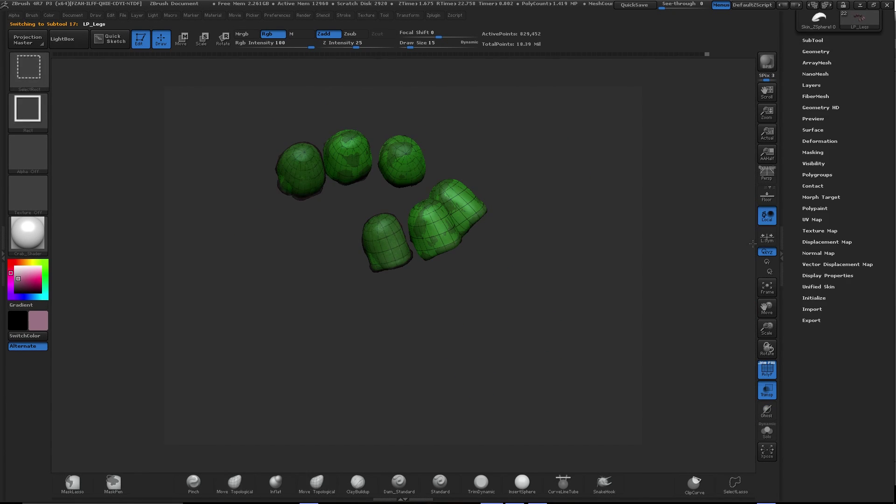
left_click(812, 40)
left_click(815, 375)
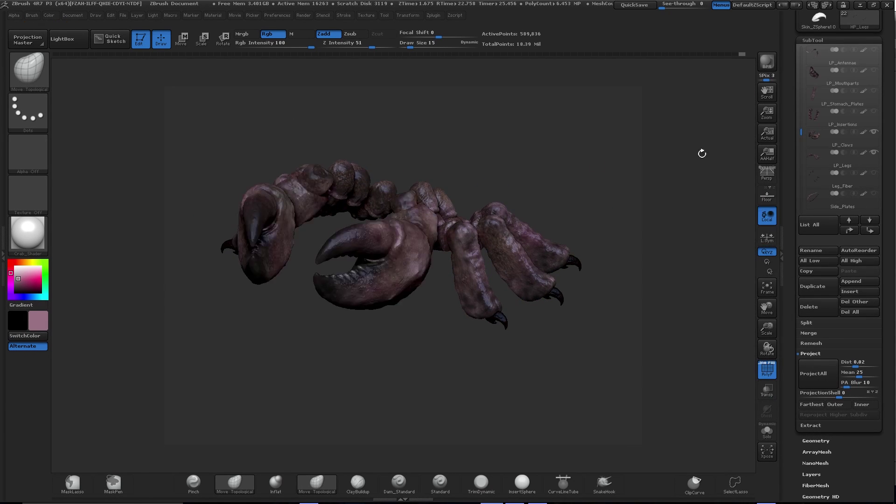
Quick-save the crab project after checking its underside and front side
left_click_drag(602, 224, 615, 154)
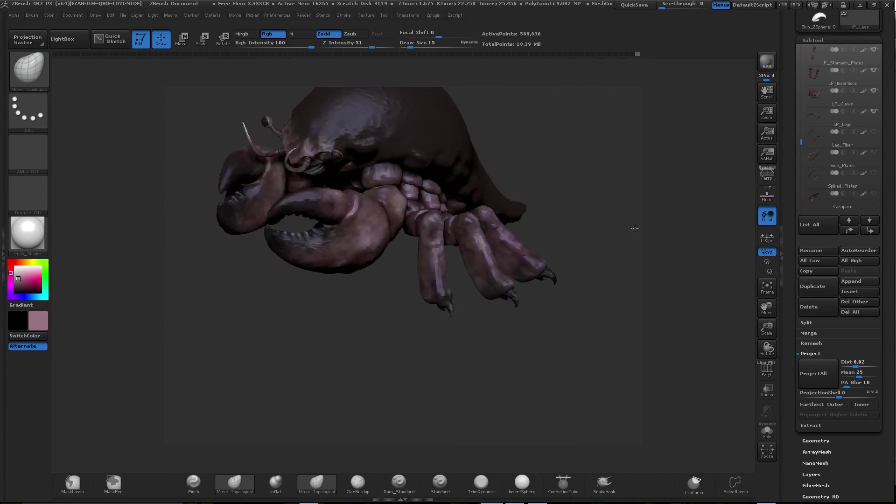
left_click_drag(615, 155, 809, 157)
key("ctrl+s")
mouse_move(576, 180)
left_mouse_down()
mouse_move(569, 186)
mouse_move(607, 201)
left_mouse_up()
Auto-group Side_Plates so each side plate gets its own polygroup
left_click(460, 240, "alt")
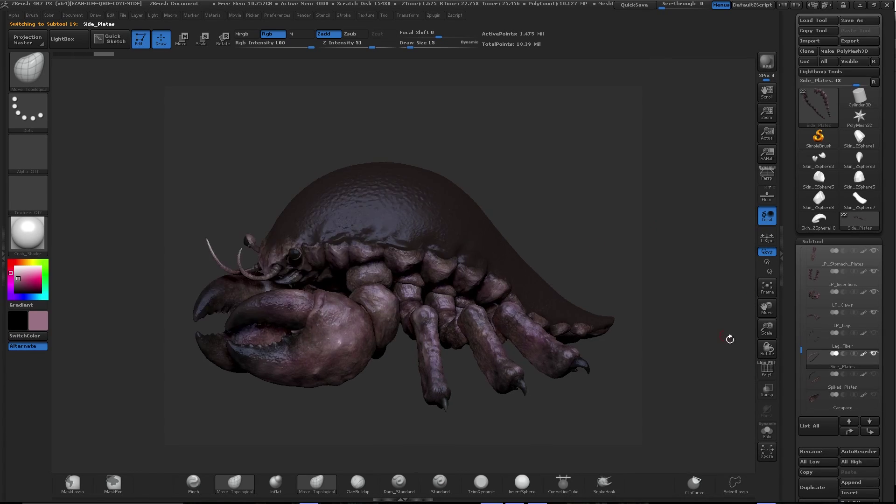
left_click(767, 369)
left_click(817, 271)
left_click_drag(589, 248, 591, 216)
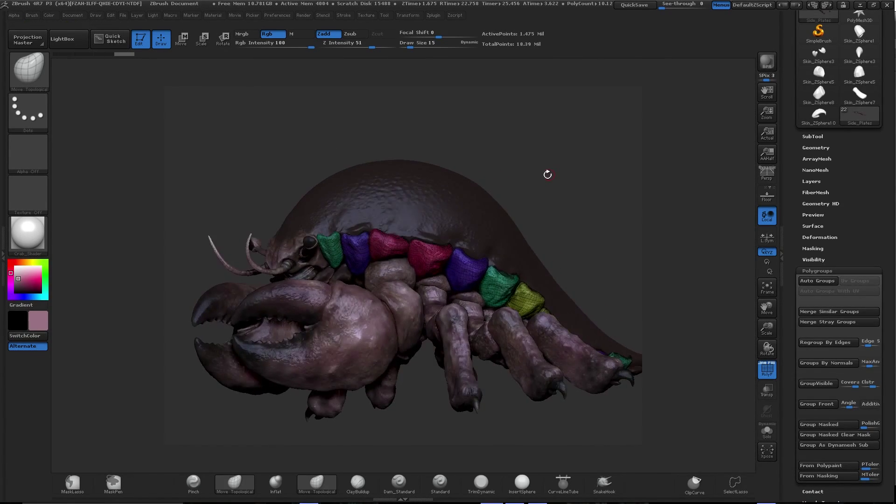
Select the ZSphere8 topology subtool and turn Draw back on
left_click(474, 262, "alt")
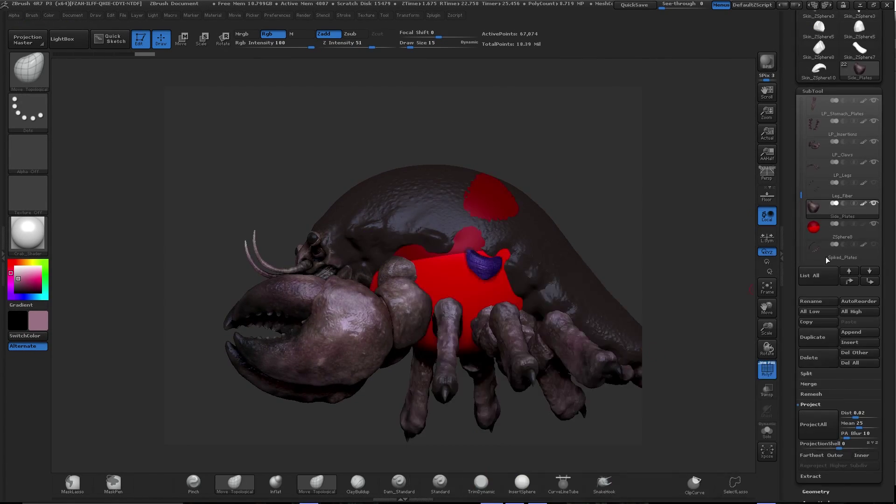
left_click_drag(474, 262, 442, 237)
left_click(161, 43)
Turn off transparency and isolate ZSphere8 with its side plate for topology work
left_click(767, 390)
key("a")
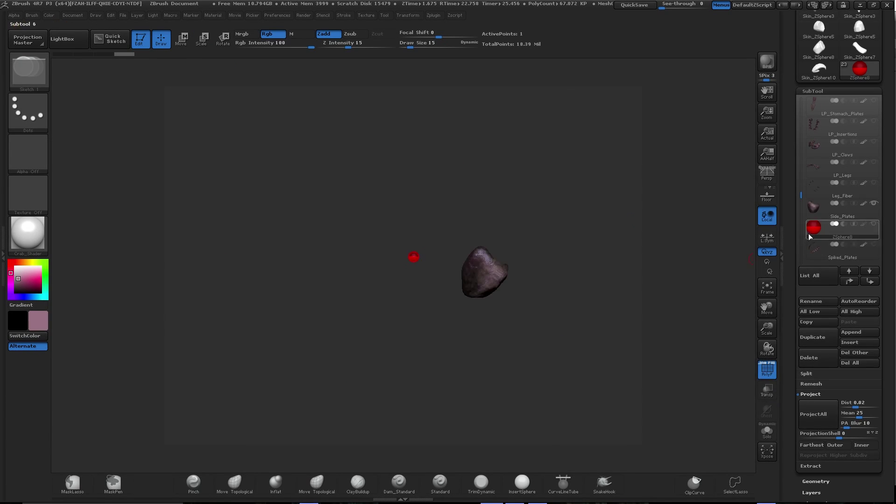
left_click(822, 259)
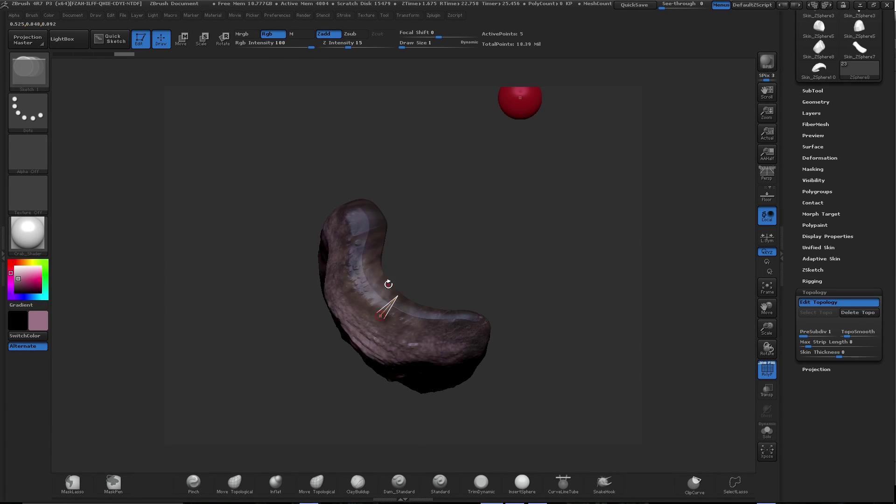
key("w")
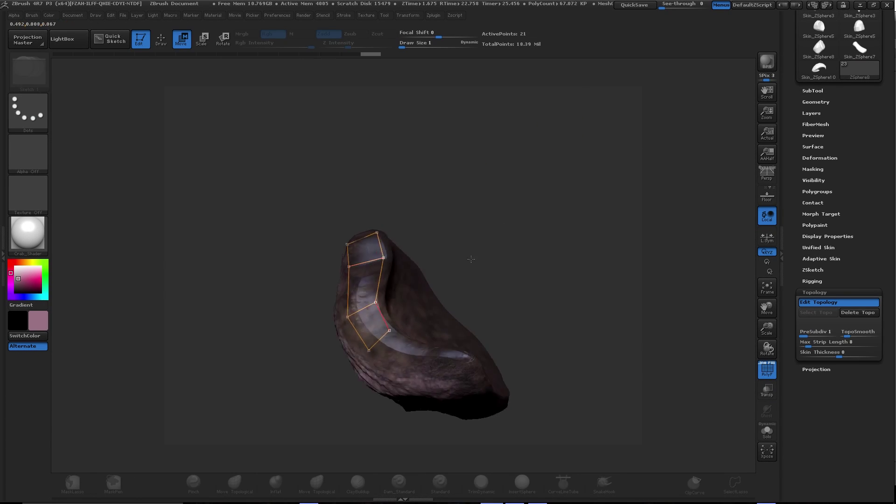
Start the topology cage by placing the first vertices across the plate surface
left_click_drag(364, 343, 372, 248)
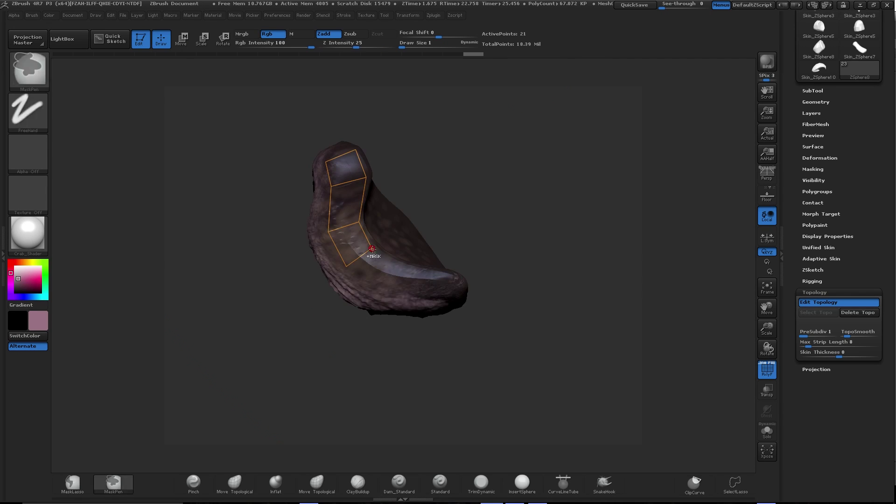
mouse_move(514, 210)
left_mouse_down()
mouse_move(547, 247)
mouse_move(467, 196)
left_mouse_up()
left_click(181, 39)
key("q")
left_click_drag(285, 117, 303, 237)
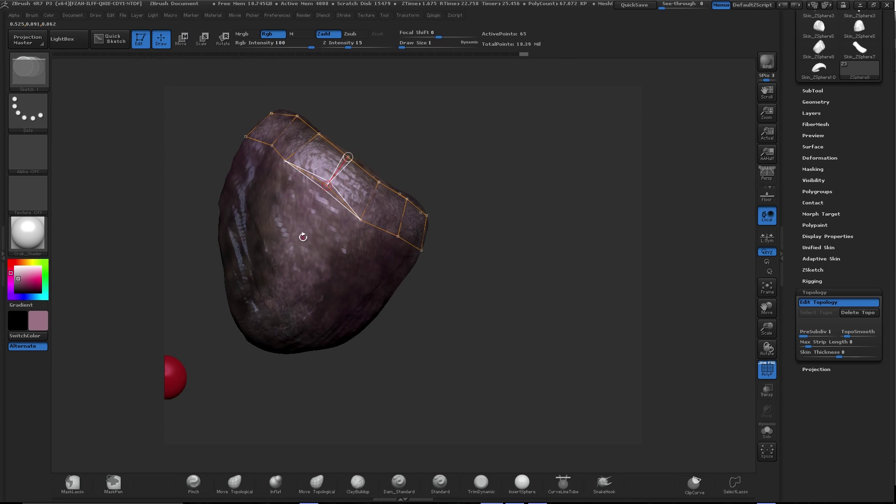
left_click_drag(456, 191, 439, 173)
left_click(274, 283)
left_click(297, 282)
left_click(323, 295)
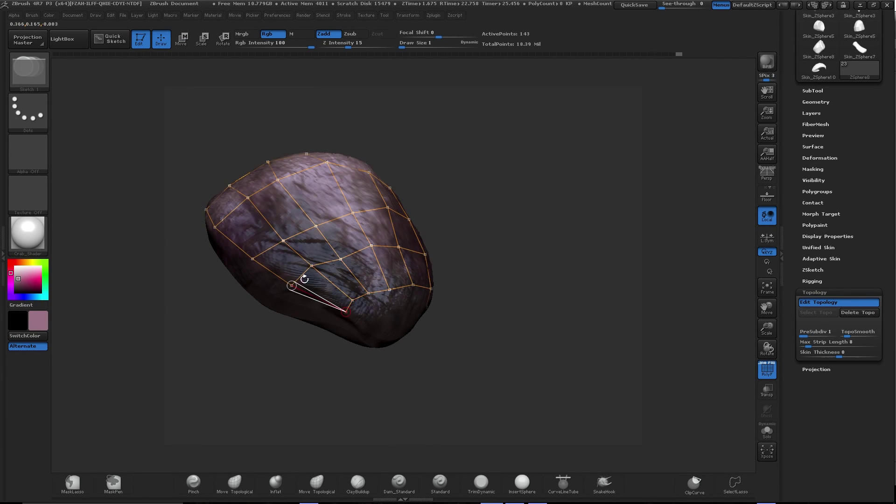
Connect more topology edges to spread the quad cage over the plate, about 195 points
left_click_drag(506, 225, 378, 318)
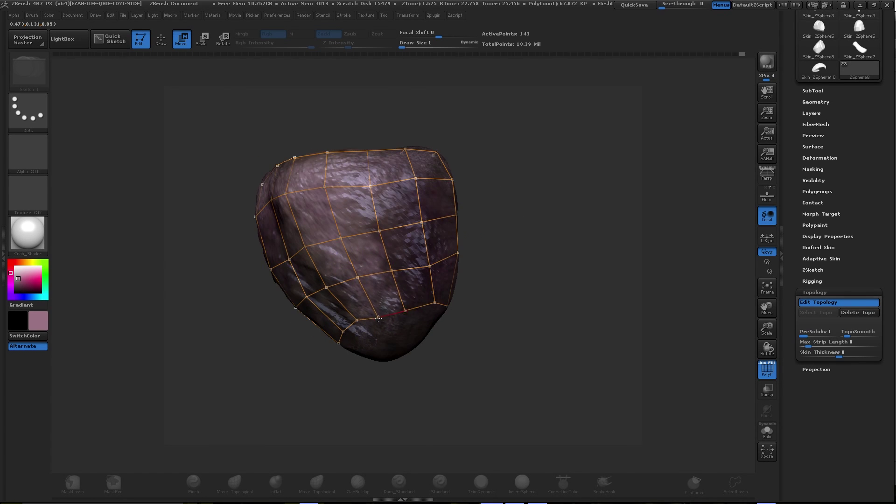
left_click_drag(513, 222, 355, 217)
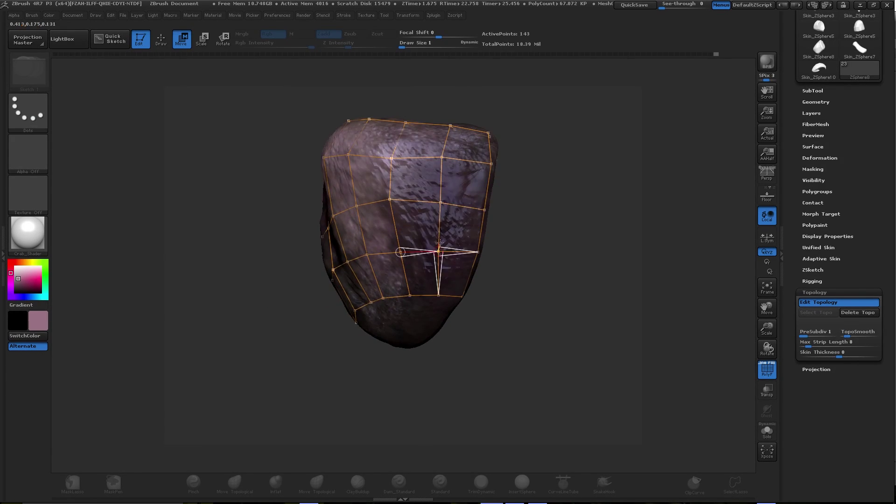
left_click(438, 252)
mouse_move(538, 192)
left_mouse_down("alt")
mouse_move(539, 217)
mouse_move(409, 259)
mouse_move(417, 267)
left_mouse_up("alt")
key("q")
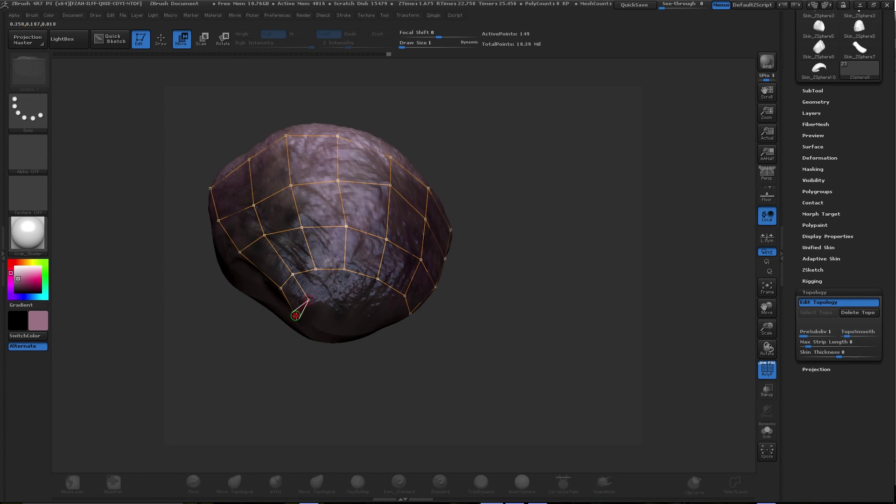
mouse_move(325, 289)
left_mouse_down()
mouse_move(317, 286)
mouse_move(489, 180)
mouse_move(316, 250)
mouse_move(348, 263)
left_mouse_up()
Extend the cage over the plate's edges, alternating Draw and Move to place and adjust points
key("w")
key("w")
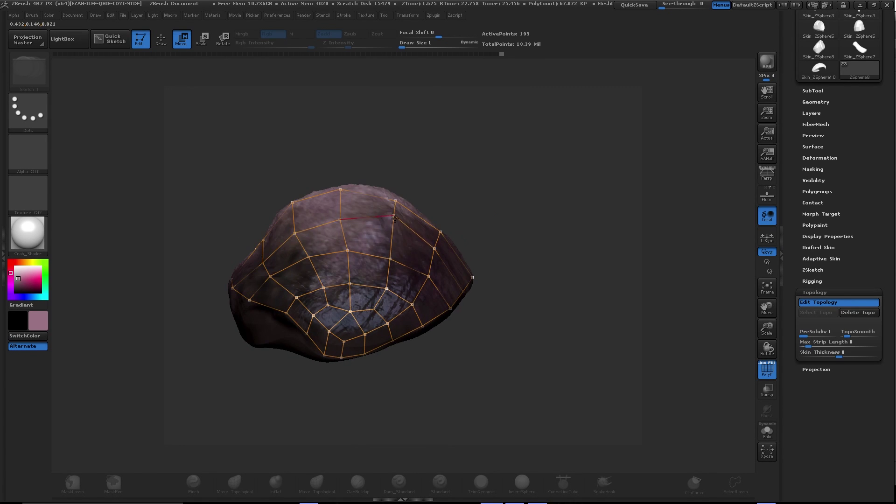
left_click_drag(395, 219, 464, 198)
key("q")
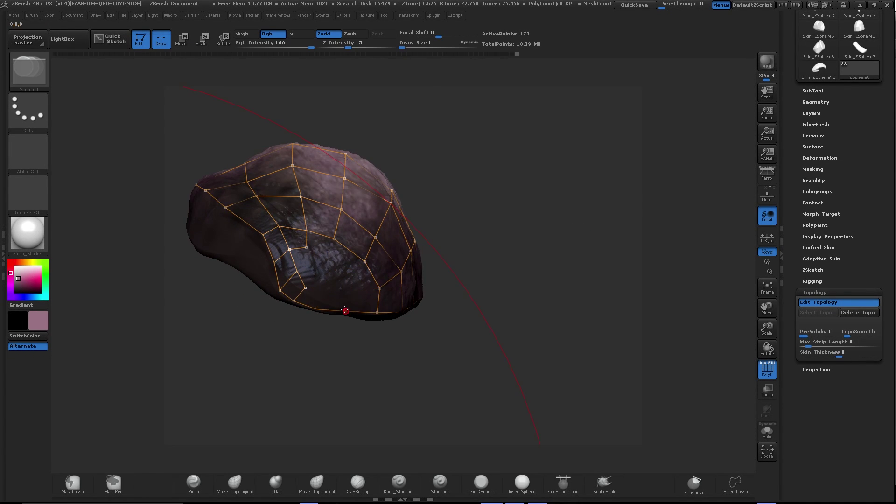
mouse_move(285, 261)
left_mouse_down()
mouse_move(558, 166)
mouse_move(368, 240)
mouse_move(457, 236)
mouse_move(196, 70)
mouse_move(528, 195)
left_mouse_up()
key("w")
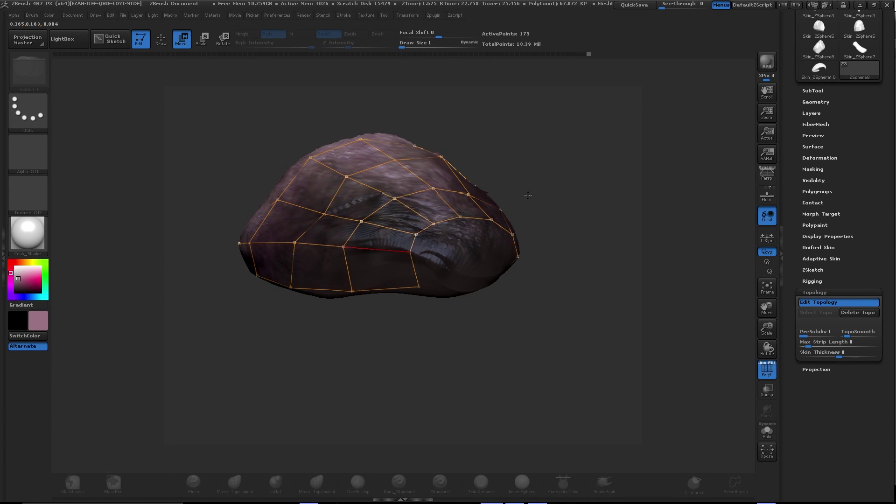
mouse_move(338, 308)
left_mouse_down()
mouse_move(534, 194)
mouse_move(435, 235)
mouse_move(372, 213)
left_mouse_up()
key("q")
mouse_move(407, 276)
left_mouse_down()
mouse_move(550, 154)
mouse_move(380, 256)
mouse_move(556, 221)
left_mouse_up()
Wrap the cage onto the plate's inner face, reaching about 297 active points
key("w")
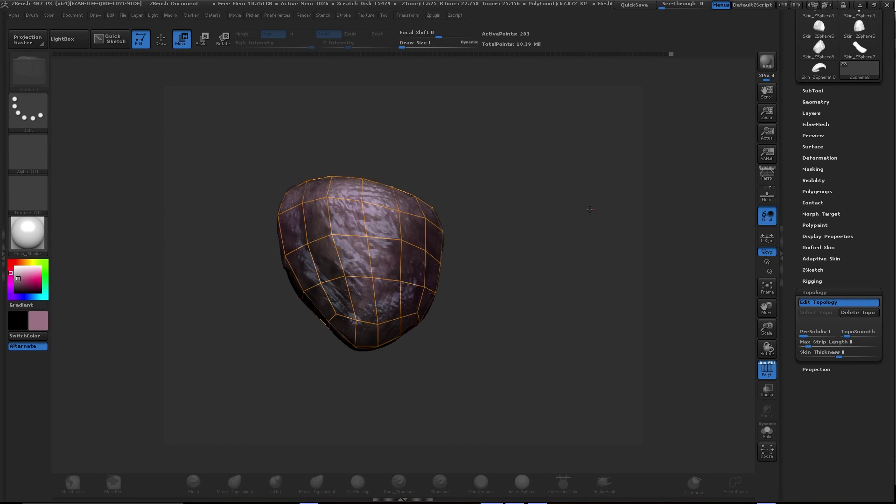
left_click_drag(595, 169, 371, 164)
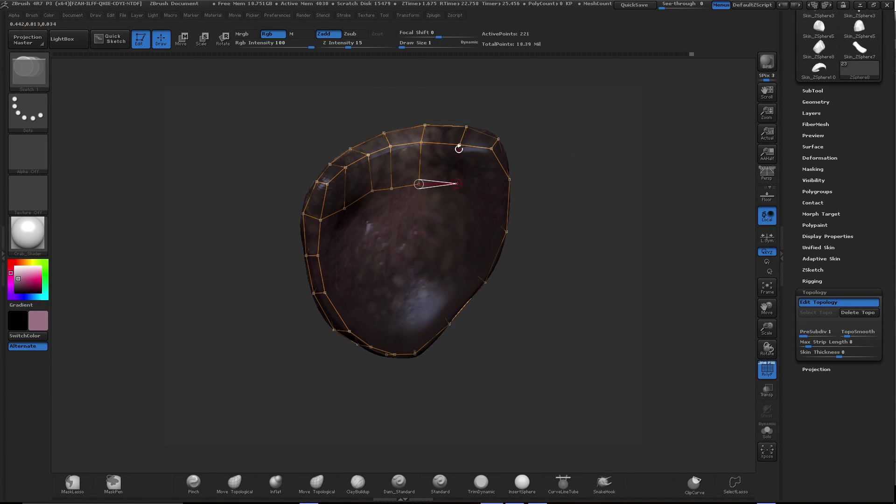
left_click_drag(518, 176, 542, 160)
left_click_drag(410, 168, 326, 102)
left_click(161, 40)
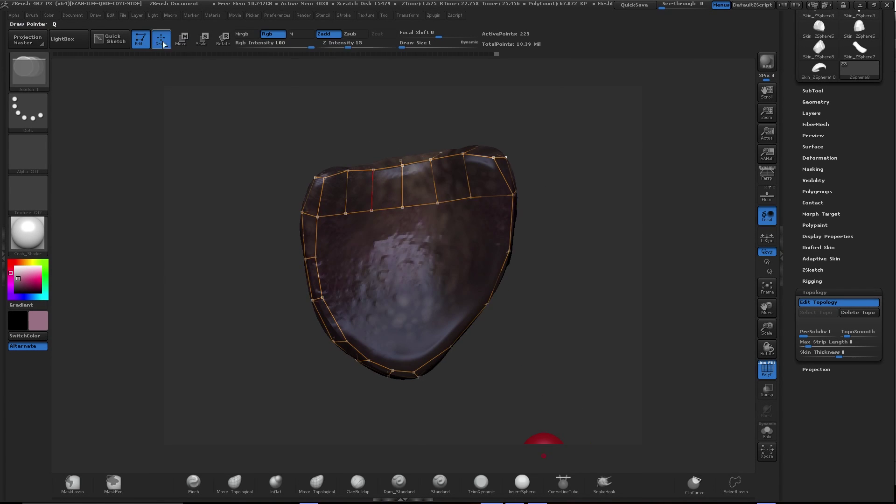
left_click_drag(636, 440, 615, 238)
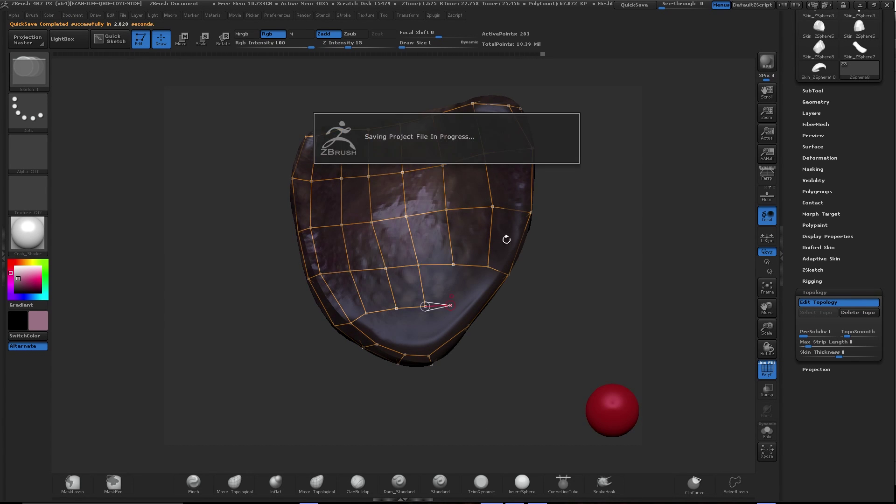
left_click_drag(451, 306, 418, 272)
key("w")
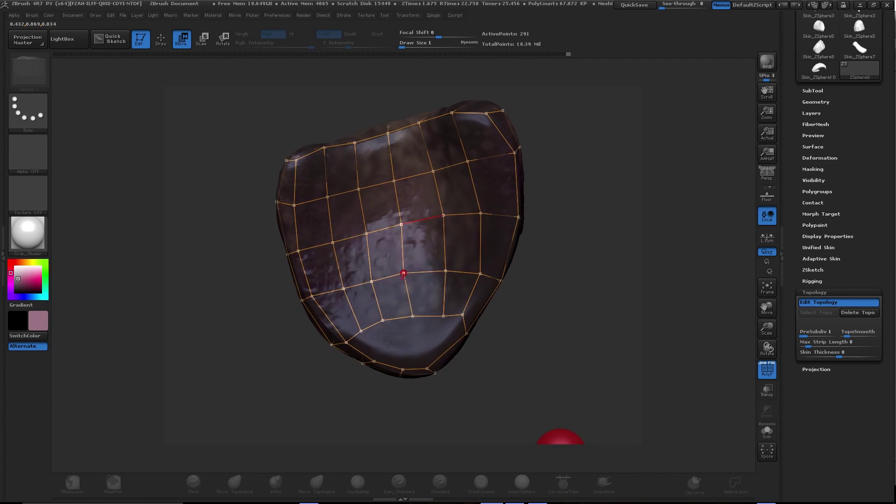
left_click_drag(541, 196, 578, 144)
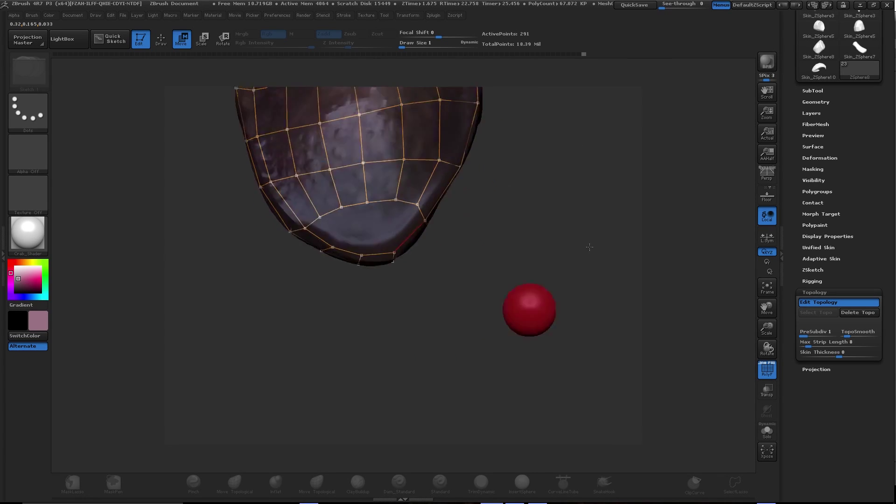
key("w")
left_click_drag(362, 281, 543, 177)
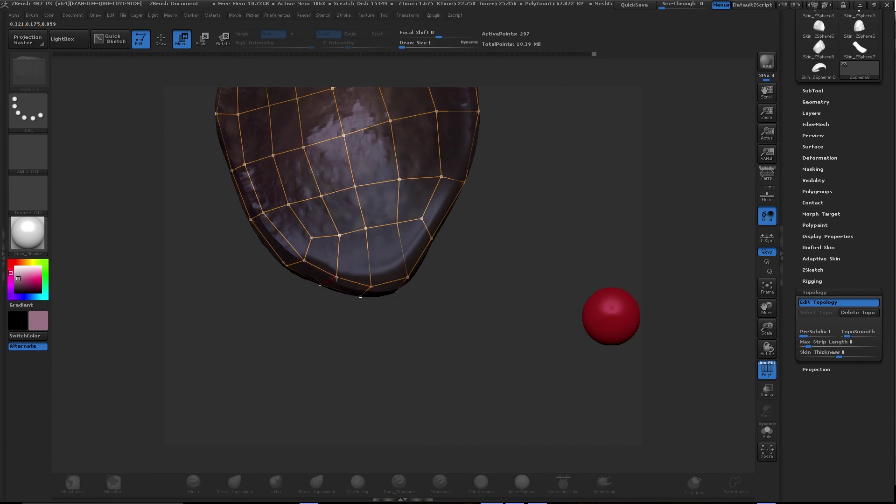
Preview the cage as a skinned mesh and check its fit on the top plate row
key("a")
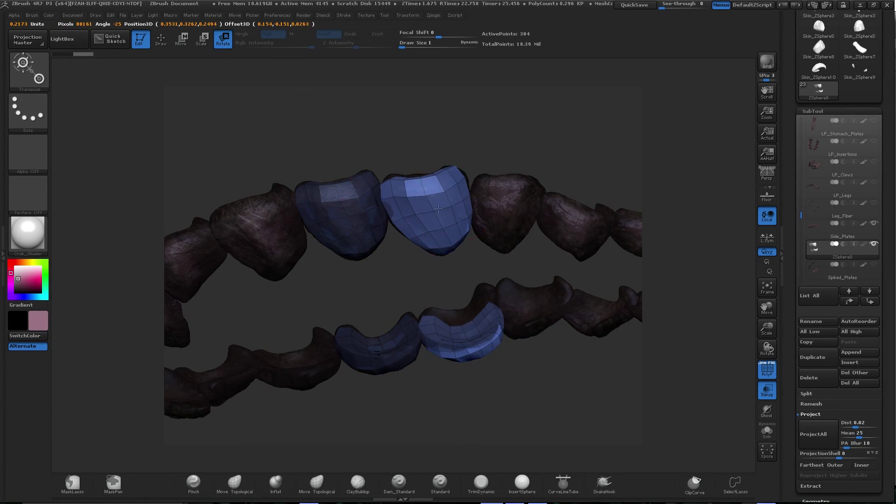
left_click_drag(438, 209, 443, 140)
key("q")
key("space")
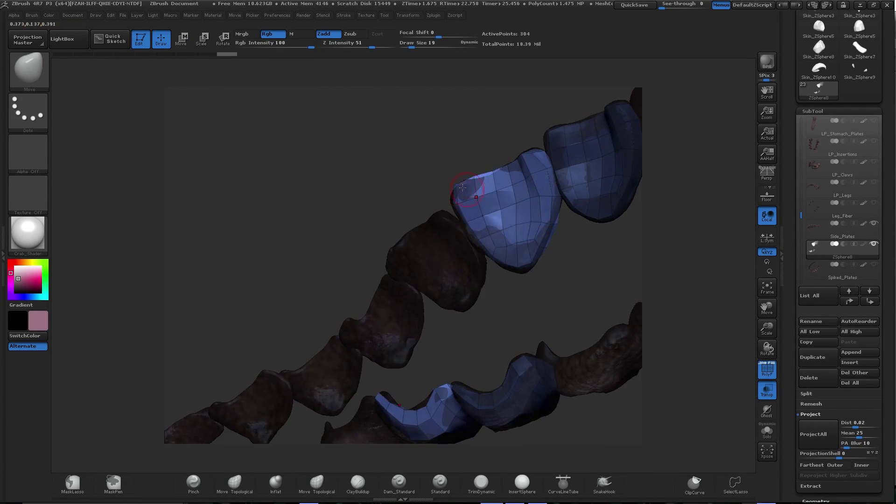
mouse_move(517, 207)
left_mouse_down()
mouse_move(452, 222)
mouse_move(468, 174)
mouse_move(490, 156)
mouse_move(568, 174)
mouse_move(536, 156)
mouse_move(481, 211)
mouse_move(452, 204)
mouse_move(485, 222)
mouse_move(544, 223)
mouse_move(580, 148)
mouse_move(468, 208)
left_mouse_up()
key("space")
Reshape the blue plates using the Inflate and Move brushes and transpose Rotate
key("b")
key("i")
key("n")
key("b")
key("m")
key("v")
key("r")
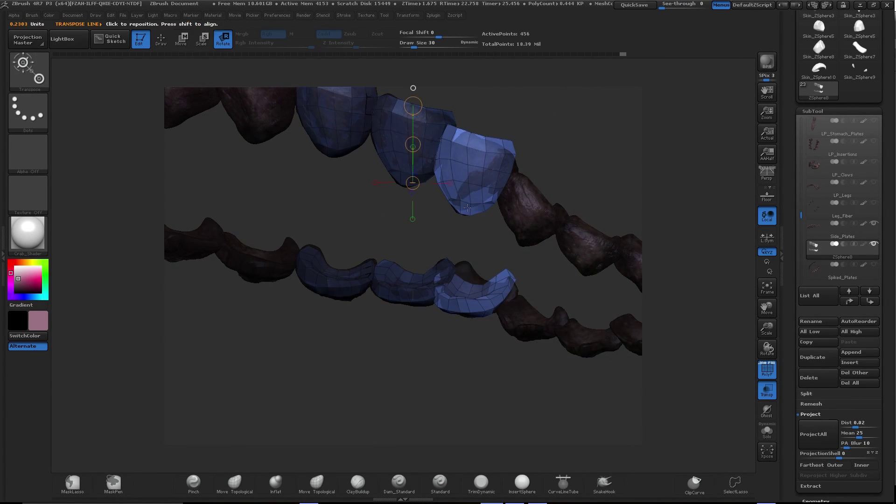
Fit the low-poly plates over Side_Plates along both leg rows with transpose Move and the Move brush
mouse_move(514, 166)
left_mouse_down()
mouse_move(444, 151)
mouse_move(419, 240)
mouse_move(399, 190)
mouse_move(417, 202)
left_mouse_up()
mouse_move(432, 235)
left_mouse_down()
mouse_move(518, 191)
mouse_move(335, 193)
mouse_move(418, 295)
left_mouse_up()
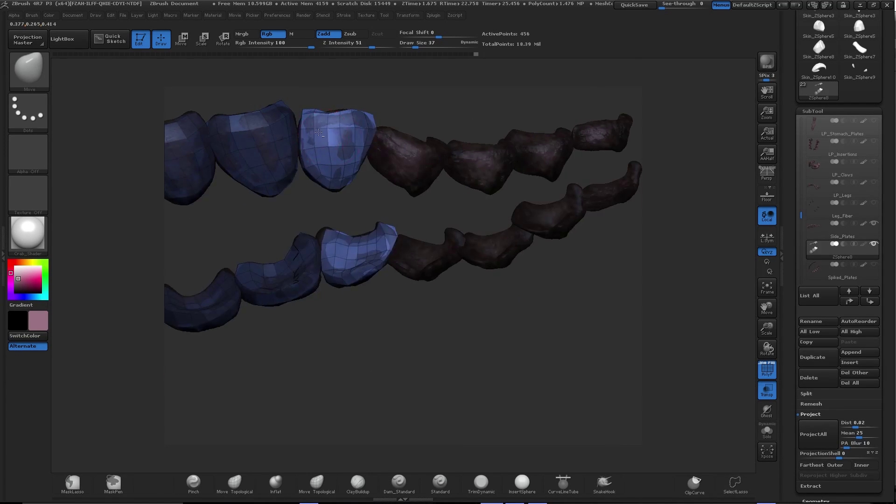
key("w")
key("q")
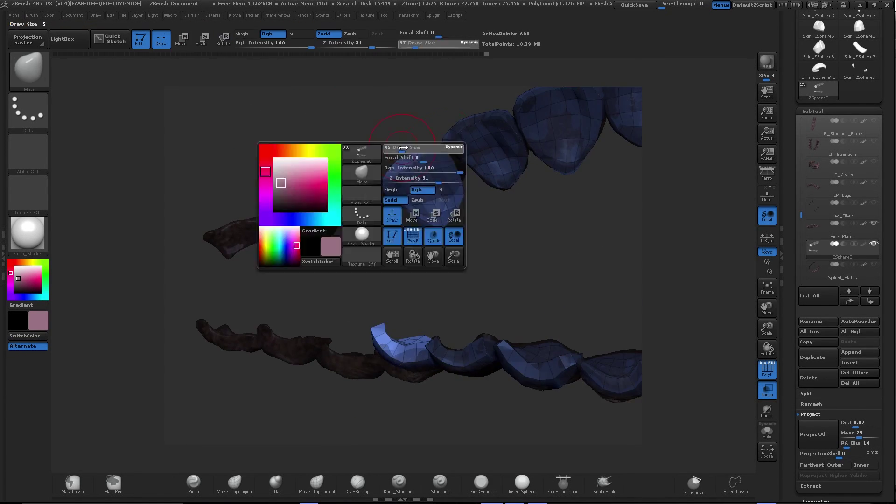
mouse_move(418, 295)
left_mouse_down()
mouse_move(421, 167)
mouse_move(563, 150)
mouse_move(547, 158)
left_mouse_up()
Adjust the last plate in the row with transpose Rotate, comparing ZSphere8 against Side_Plates
left_click(563, 150, "alt")
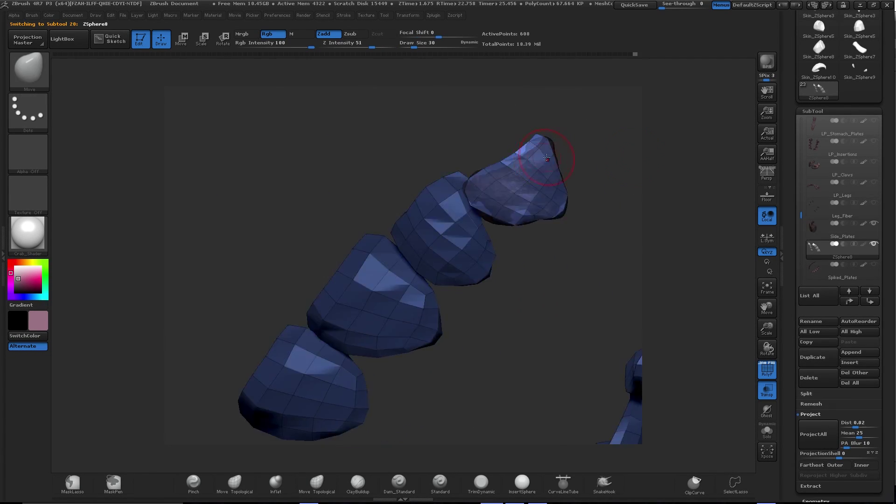
mouse_move(549, 199)
left_mouse_down()
mouse_move(529, 122)
mouse_move(505, 138)
mouse_move(556, 229)
mouse_move(573, 203)
mouse_move(582, 207)
left_mouse_up()
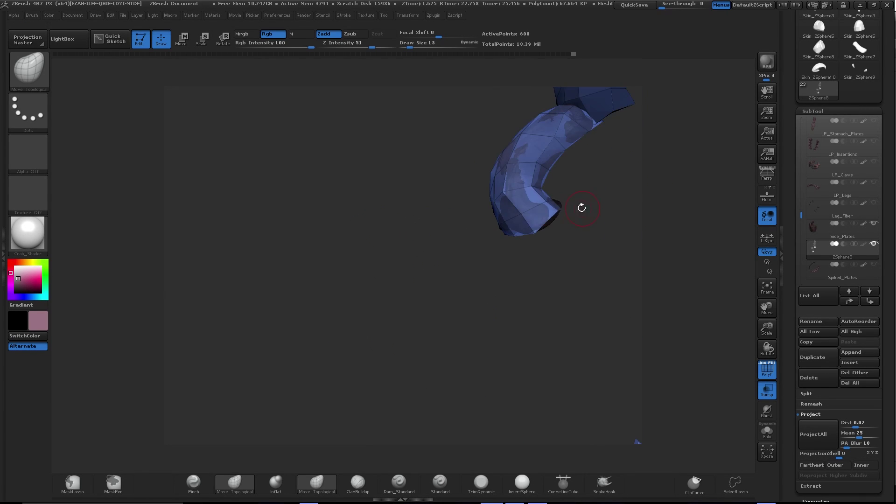
left_click_drag(548, 184, 469, 249)
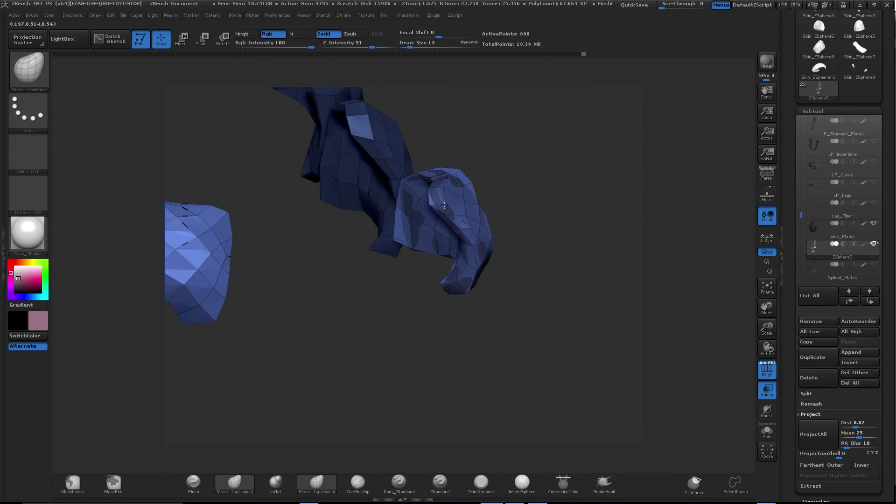
left_click_drag(469, 249, 506, 138)
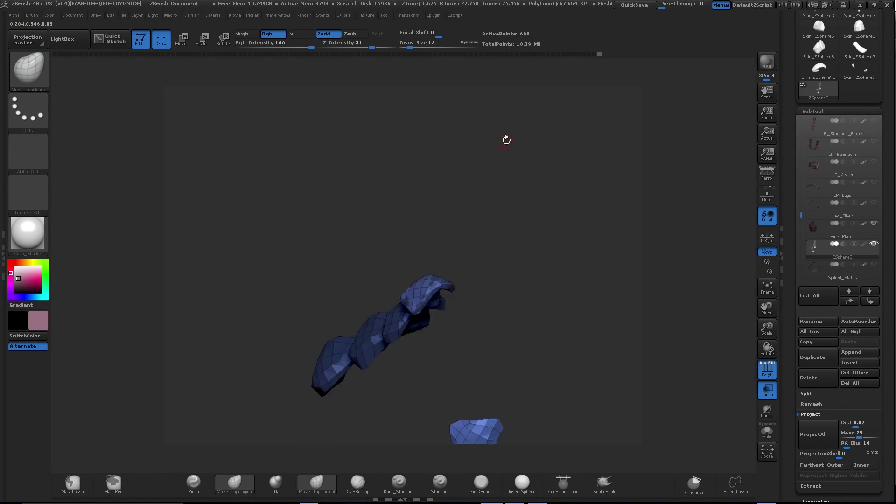
left_click(469, 286, "alt")
left_click_drag(581, 242, 503, 274)
key("r")
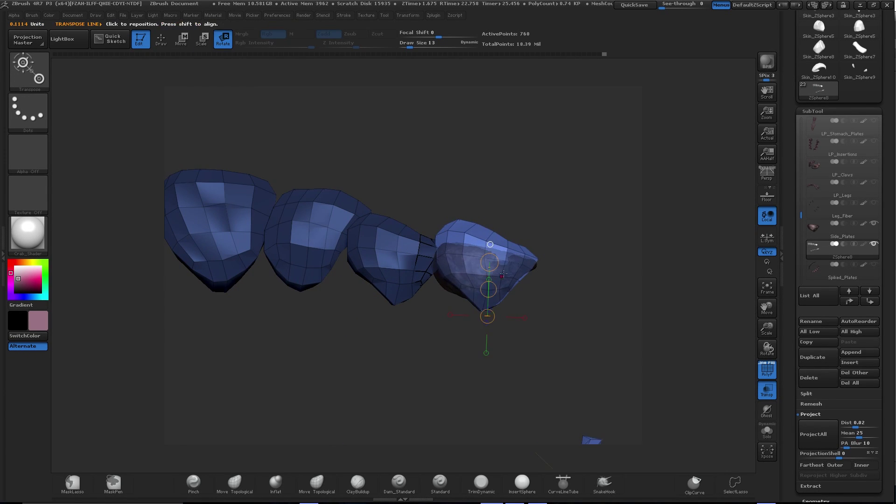
key("q")
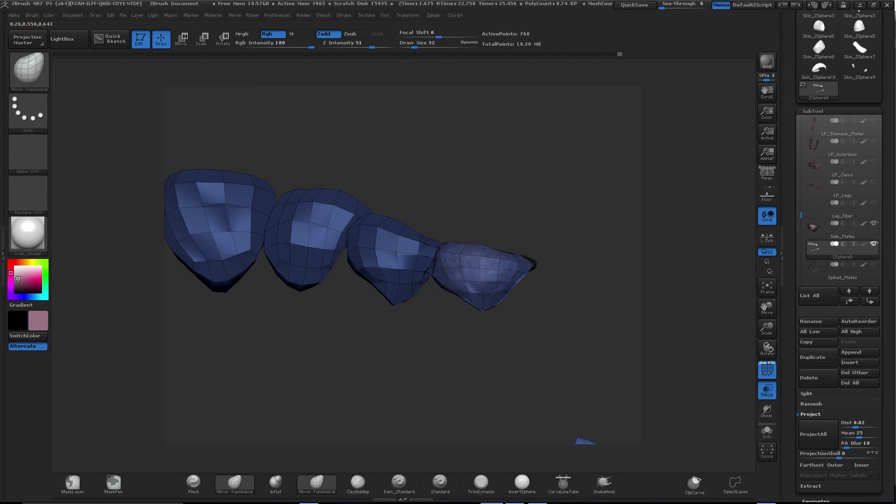
Refine the end plates with a smaller Move Topological brush, comparing both plate rows
left_click_drag(474, 336, 457, 259)
right_click(457, 260)
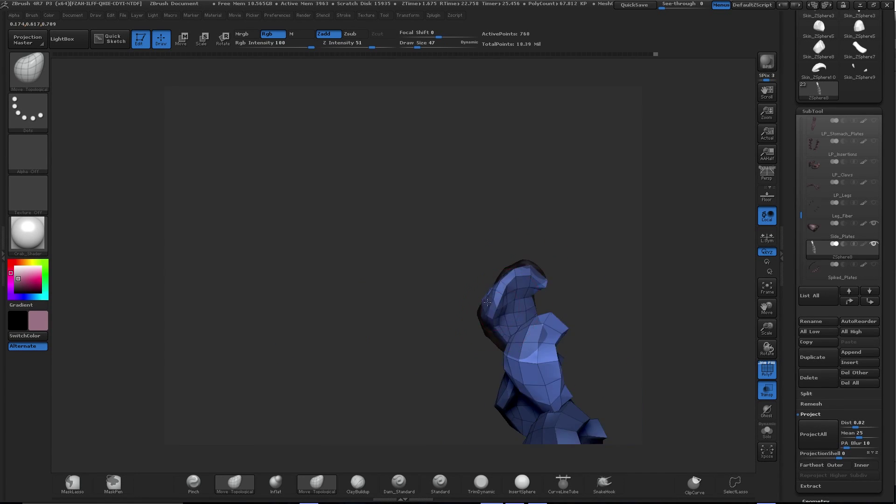
right_click_drag(457, 260, 524, 239)
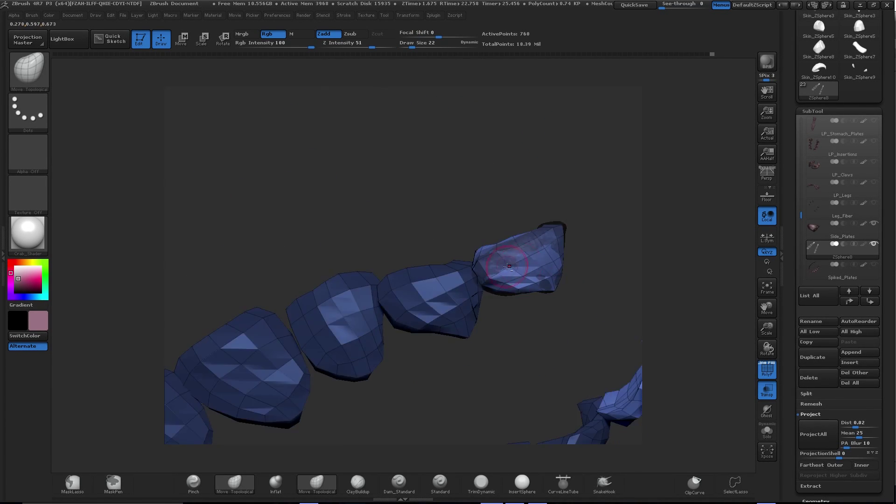
right_click_drag(566, 206, 532, 221)
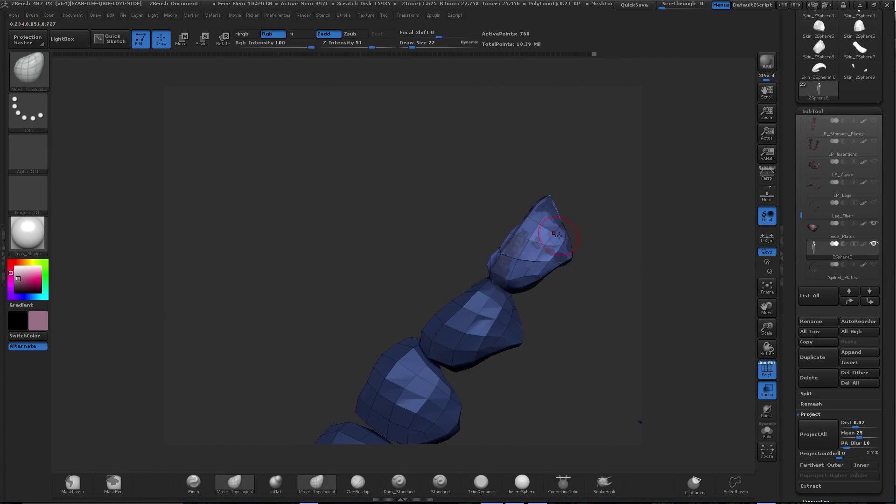
right_click_drag(604, 239, 542, 257)
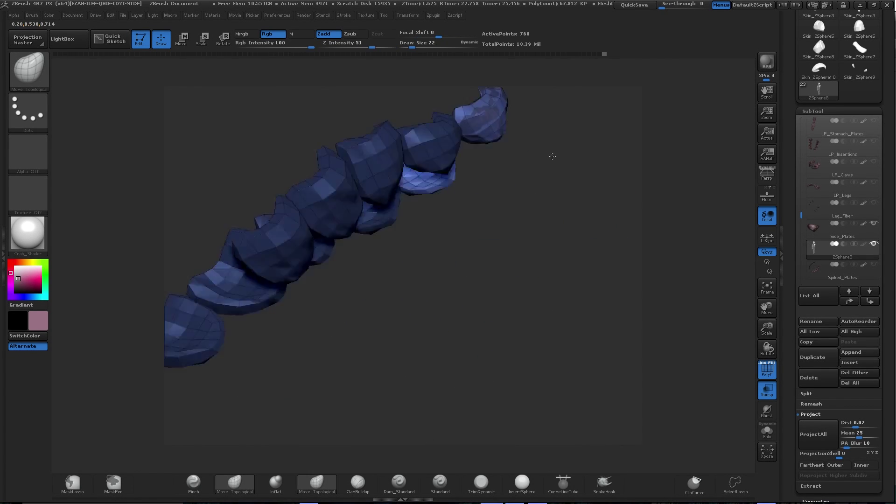
right_click_drag(618, 246, 340, 141)
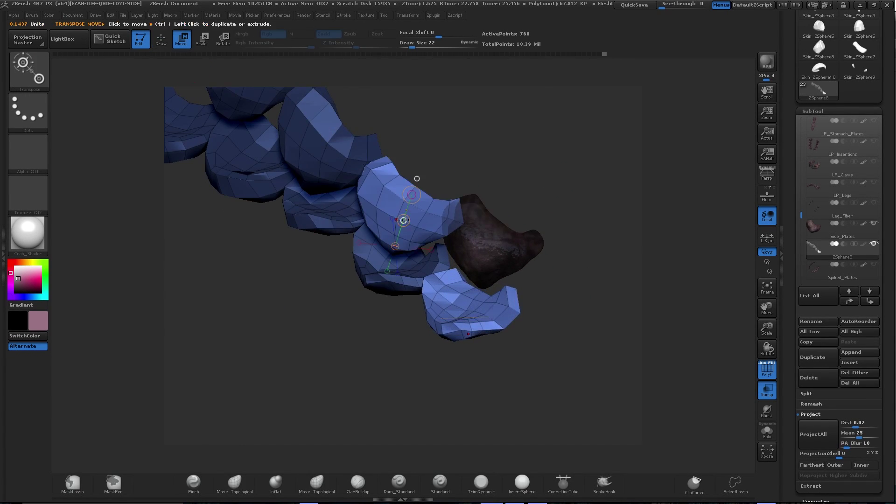
key("space")
right_click_drag(317, 230, 247, 274)
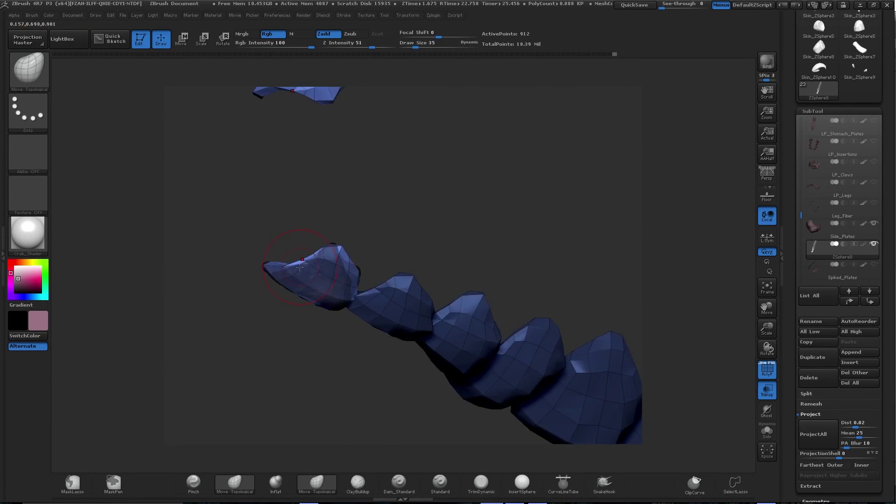
mouse_move(324, 275)
right_mouse_down()
mouse_move(275, 208)
mouse_move(368, 155)
mouse_move(526, 184)
right_mouse_up()
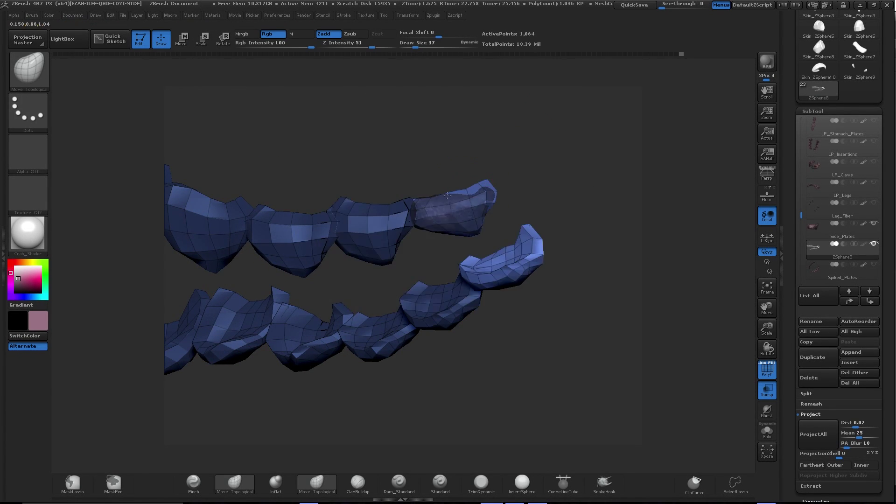
right_click_drag(447, 195, 487, 212)
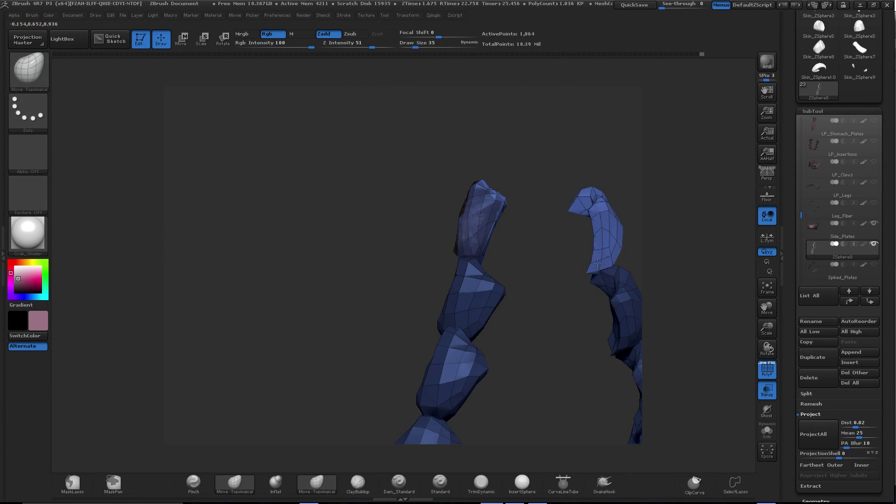
mouse_move(596, 233)
right_mouse_down()
mouse_move(536, 186)
mouse_move(529, 274)
mouse_move(574, 187)
right_mouse_up()
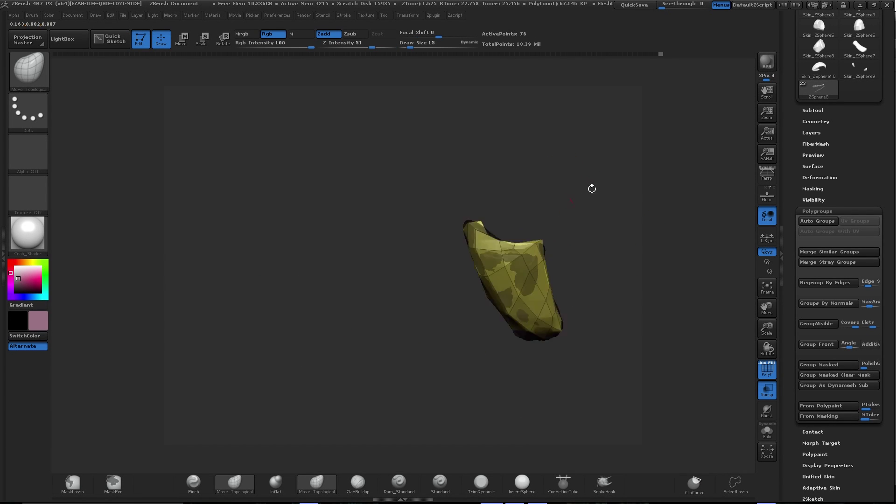
Scale the blue plate with transpose Scale and compare it with the dense Side_Plates mesh
right_click_drag(592, 188, 603, 231)
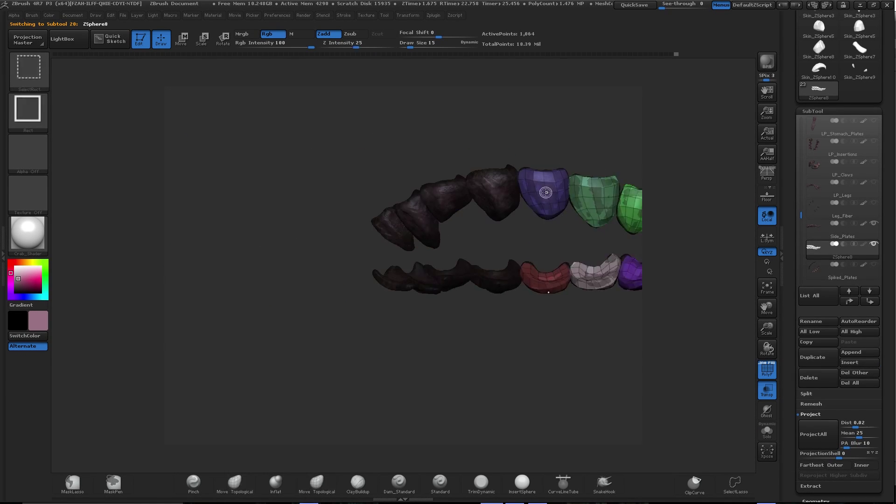
key("e")
left_click(487, 160)
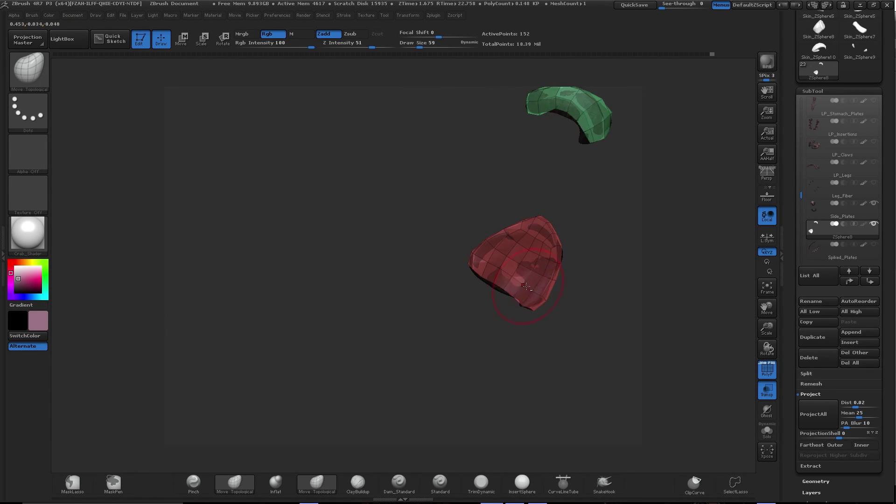
mouse_move(526, 285)
left_mouse_down()
mouse_move(514, 240)
mouse_move(450, 162)
left_mouse_up()
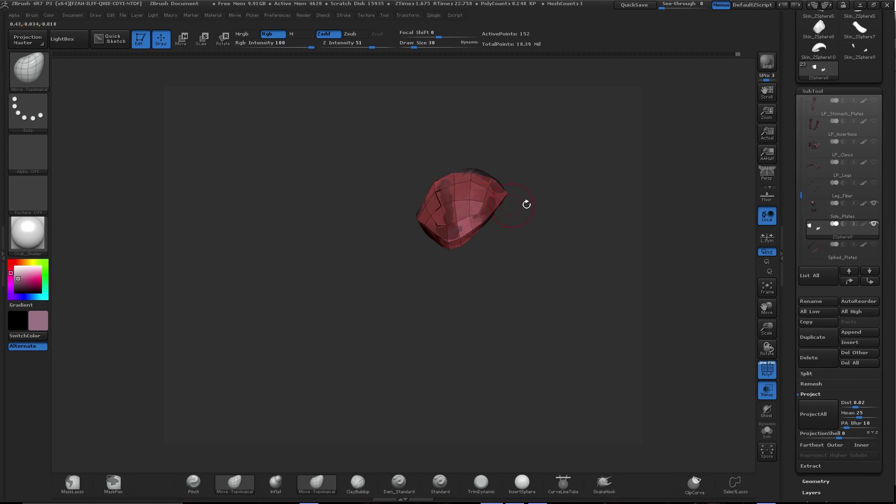
key("alt+Up")
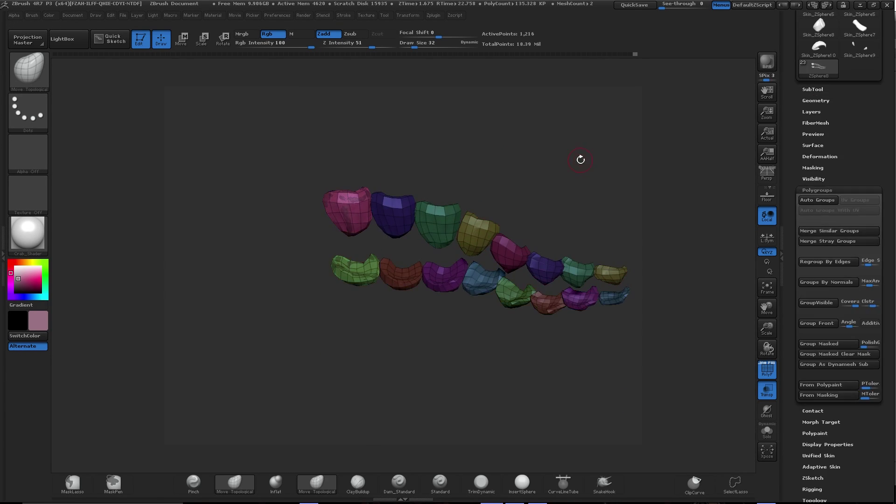
key("alt+Down")
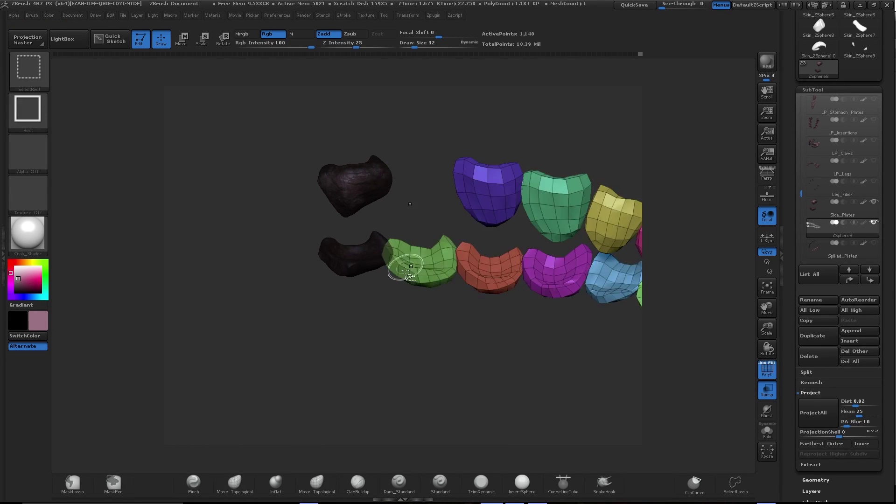
key("w")
key("q")
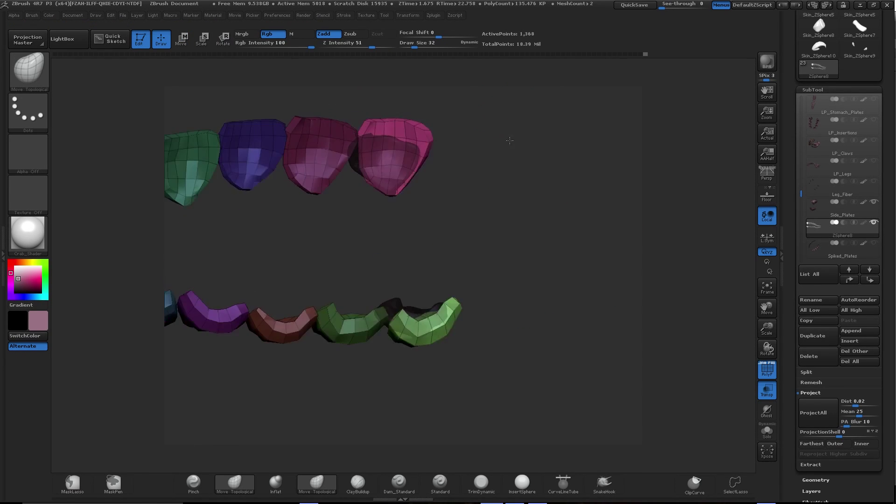
Reshape the low-poly ZSphere8 pieces with the Move Topological brush from several angles
mouse_move(391, 160)
left_mouse_down()
mouse_move(404, 133)
mouse_move(451, 127)
mouse_move(477, 185)
mouse_move(391, 256)
mouse_move(540, 210)
mouse_move(545, 168)
mouse_move(525, 212)
mouse_move(581, 226)
mouse_move(547, 147)
left_mouse_up()
key("space")
left_click(453, 197, "alt")
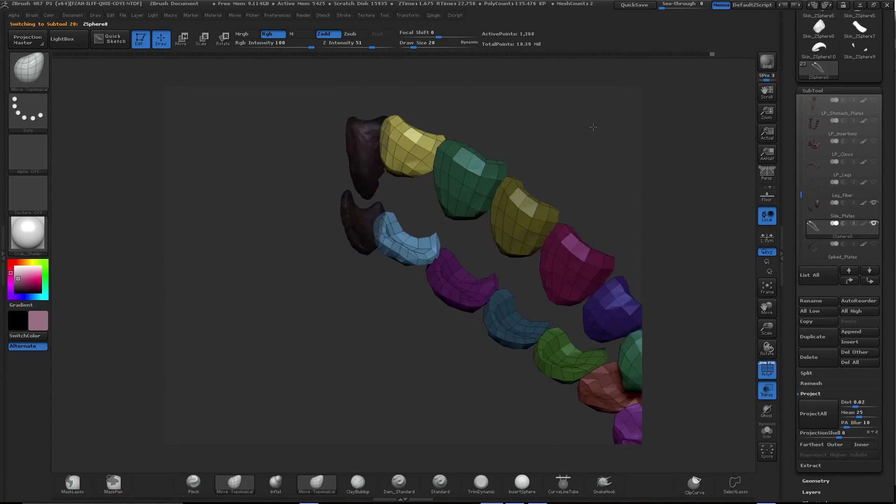
key("w")
left_click_drag(377, 183, 353, 193)
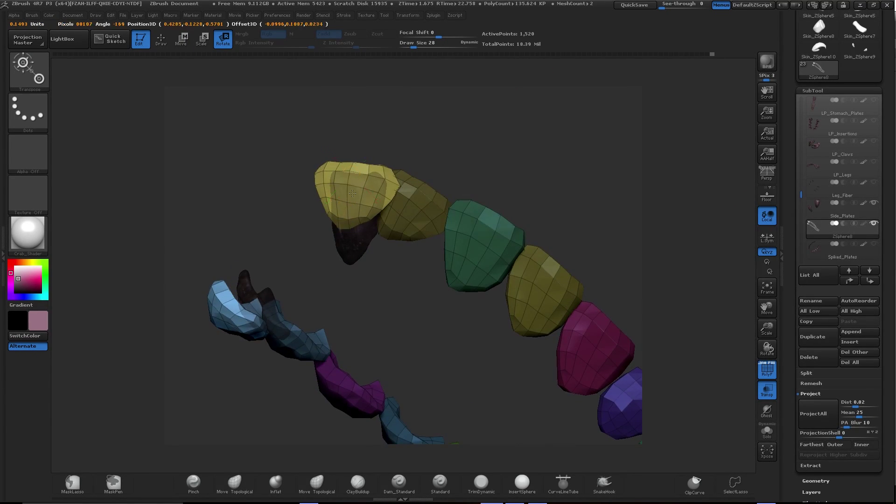
mouse_move(346, 264)
left_mouse_down()
mouse_move(327, 196)
mouse_move(355, 210)
mouse_move(369, 200)
left_mouse_up()
key("space")
key("space")
left_click_drag(467, 210, 512, 186)
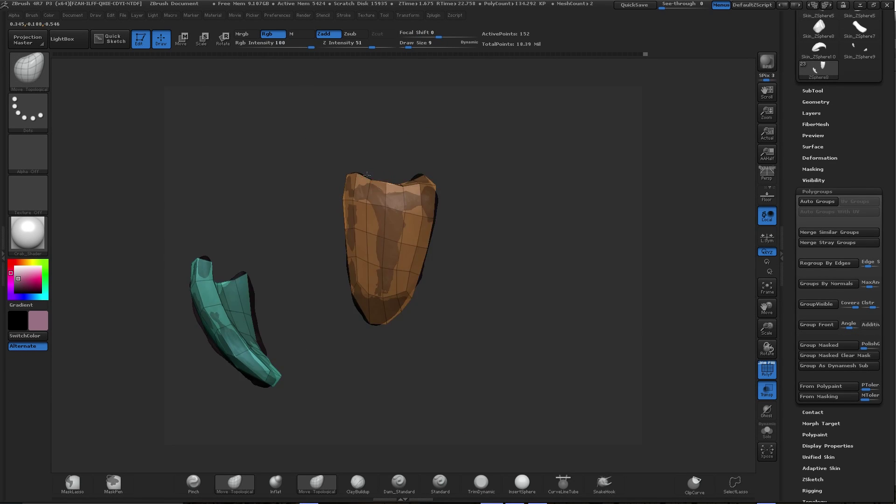
Refine the brown piece's curved side, then check the magenta and green pieces with a larger brush
left_click_drag(367, 175, 422, 210)
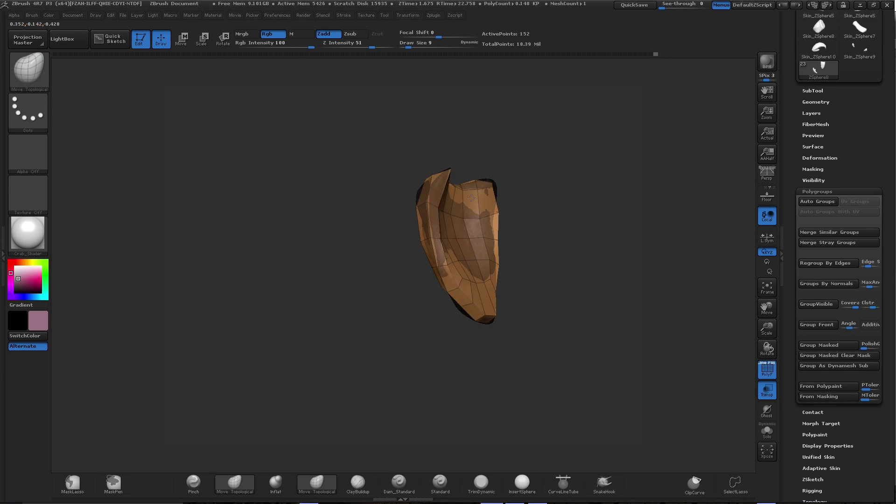
key("space")
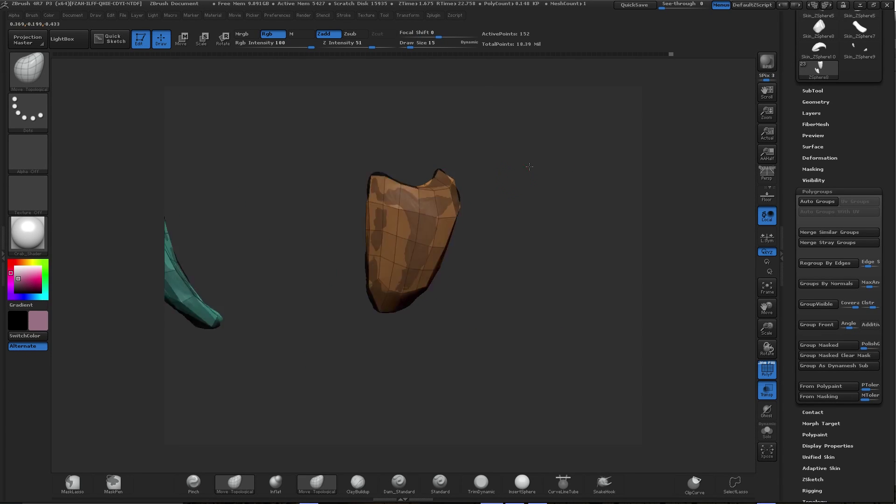
left_click_drag(447, 211, 495, 210)
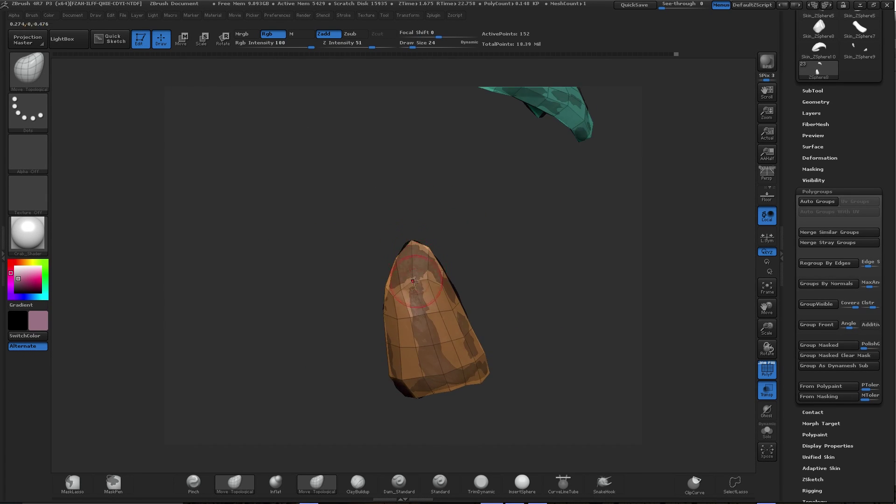
mouse_move(350, 297)
left_mouse_down()
mouse_move(510, 250)
mouse_move(359, 260)
mouse_move(686, 204)
left_mouse_up()
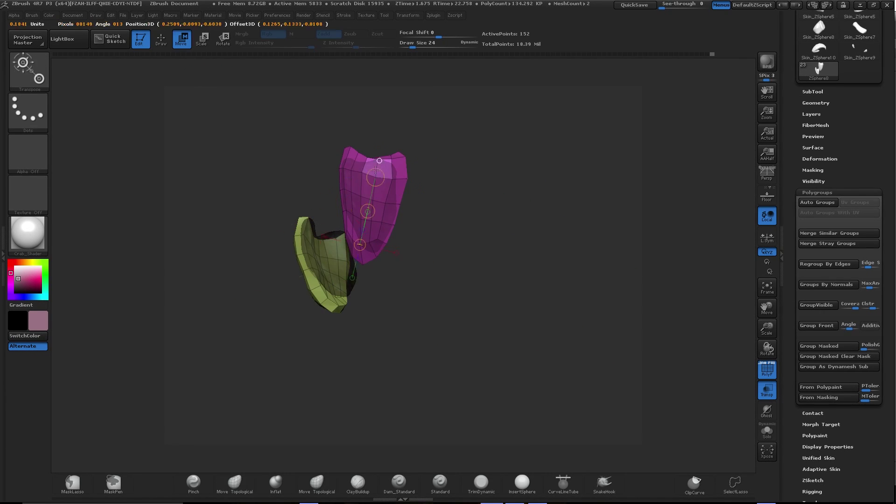
key("q")
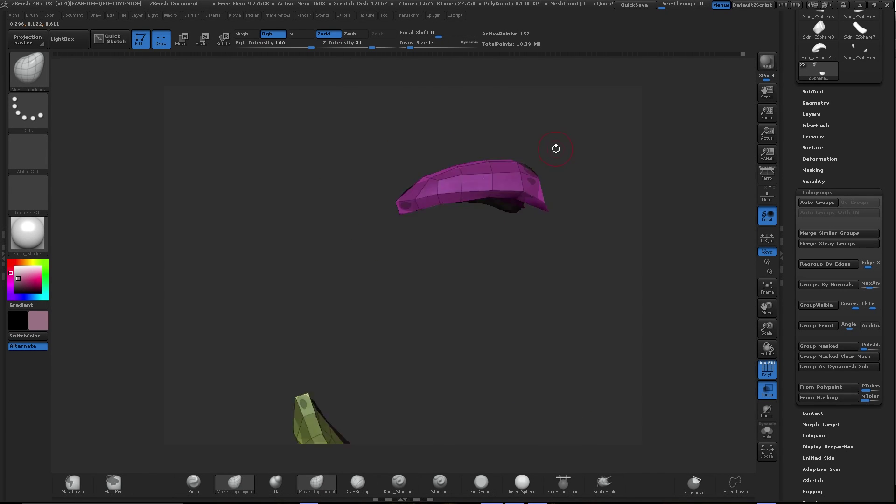
left_click_drag(556, 148, 556, 190)
key("space")
mouse_move(462, 253)
left_mouse_down()
mouse_move(472, 252)
mouse_move(375, 269)
left_mouse_up()
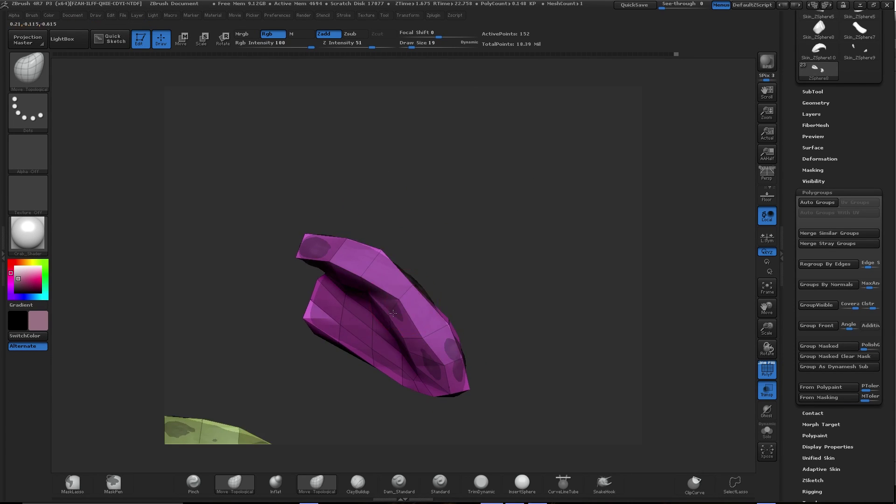
left_click_drag(459, 216, 559, 253)
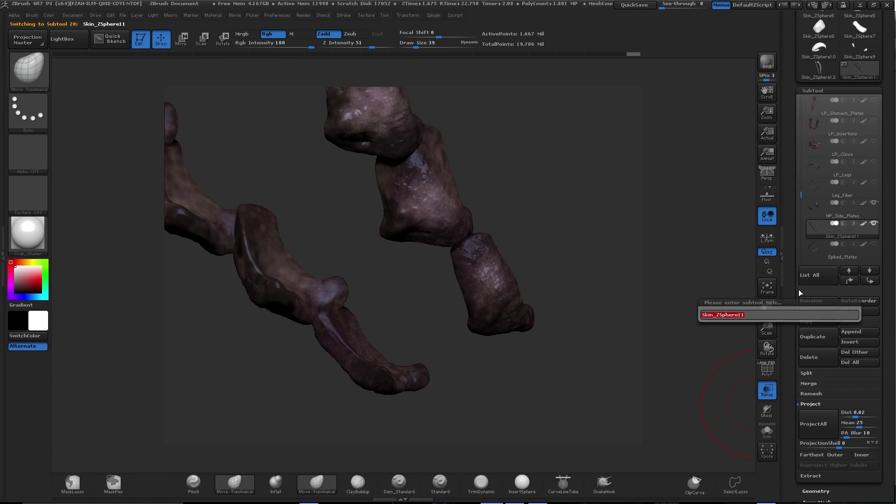
Select HP_Side_Plates in the SubTool list and inspect the side-plate chain
left_click(843, 210)
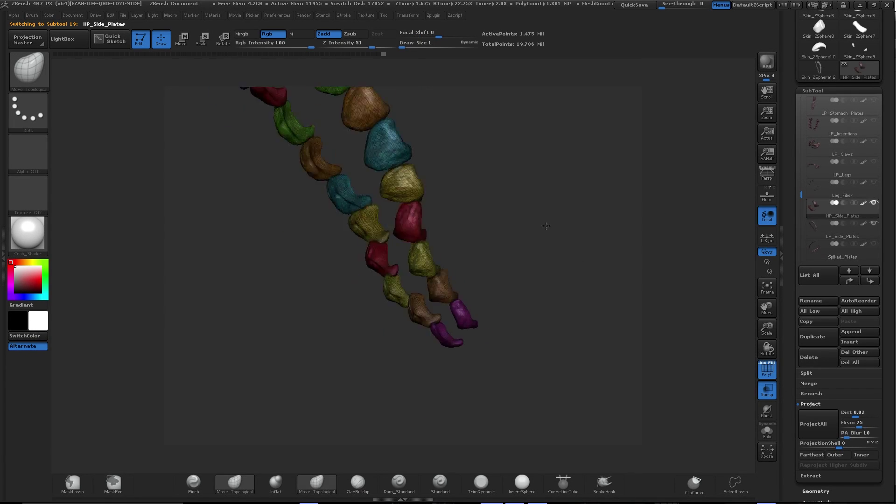
left_click(849, 281, "shift")
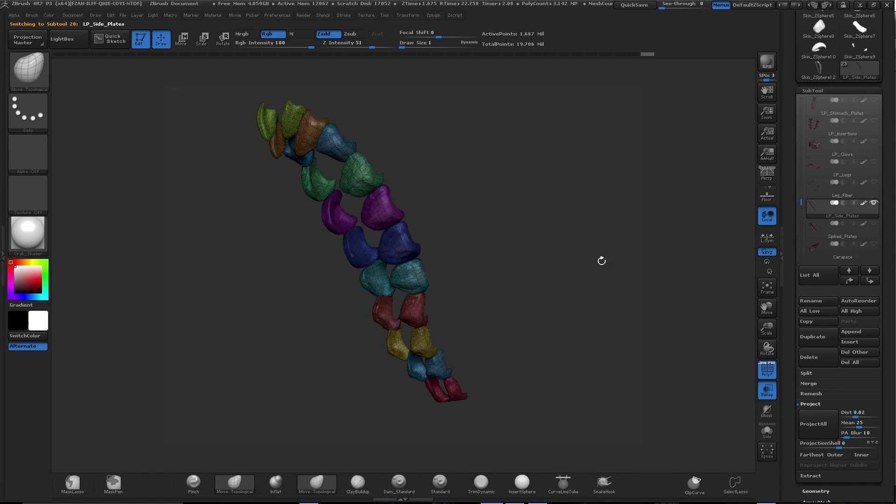
mouse_move(601, 235)
left_mouse_down()
mouse_move(630, 136)
mouse_move(602, 261)
left_mouse_up()
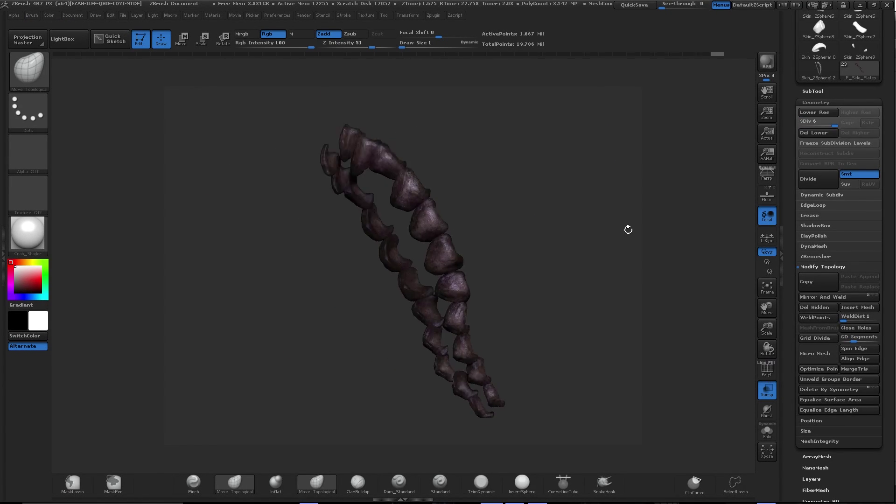
Scroll the SubTool list to the top, select an upper subtool and view the whole crab
scroll(813, 179, "up", 3)
left_click(868, 143)
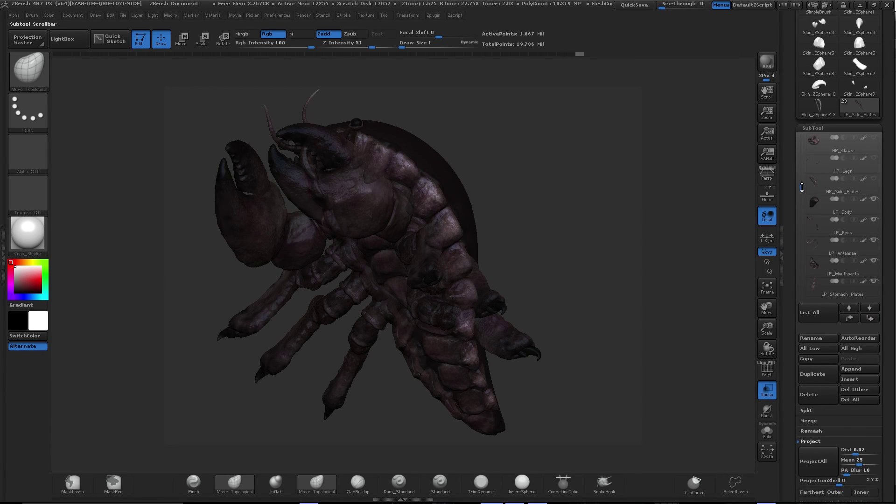
mouse_move(646, 175)
left_mouse_down()
mouse_move(592, 226)
mouse_move(580, 180)
left_mouse_up()
On Spiked_Plates, draw the first strip of topology points across the spiked plate
left_click(869, 99)
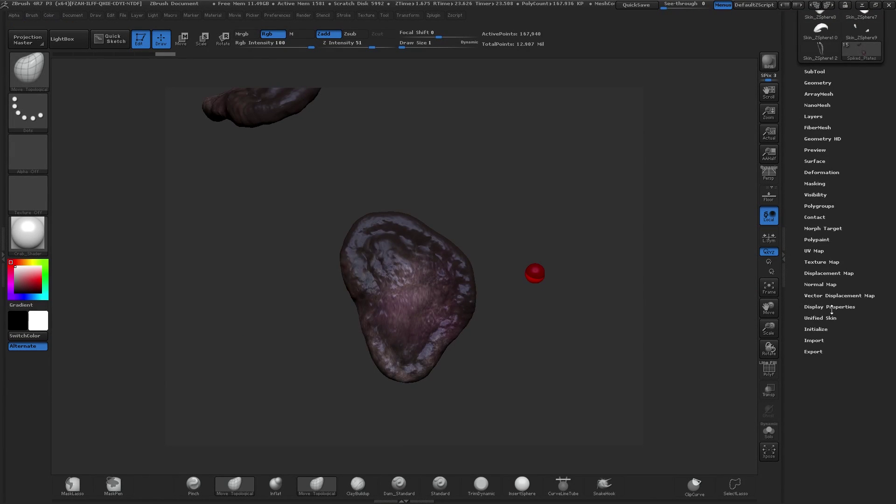
mouse_move(465, 235)
left_mouse_down()
mouse_move(472, 337)
mouse_move(526, 235)
left_mouse_up()
left_click(472, 336)
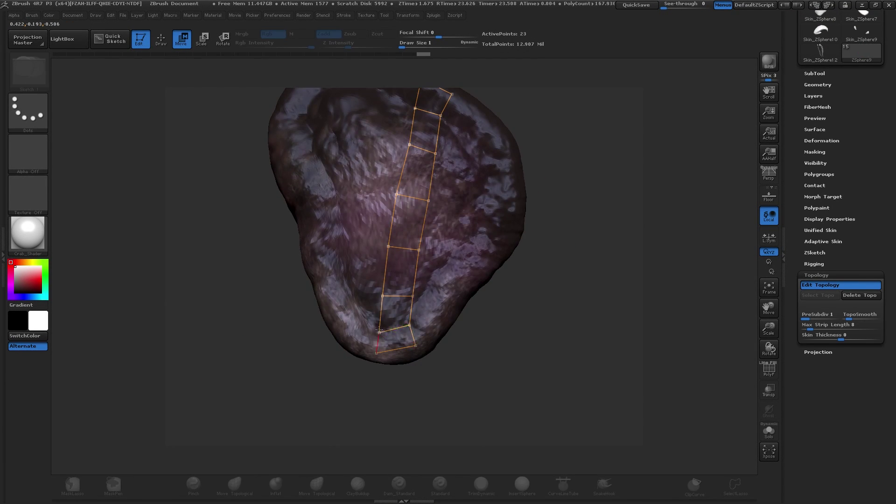
key("q")
left_click(386, 314)
left_click_drag(408, 268, 481, 171)
left_click(467, 194)
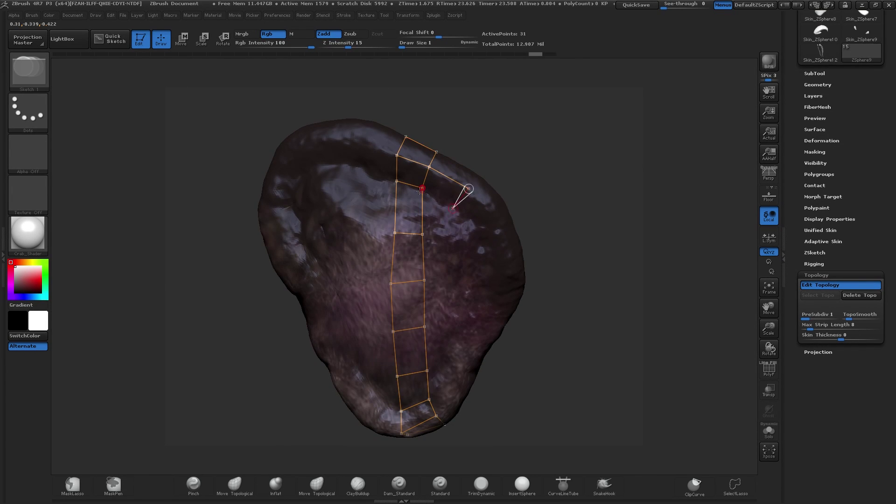
left_click_drag(471, 201, 455, 278)
Adjust the strip's points and add new topology points from a side view
left_click(182, 41)
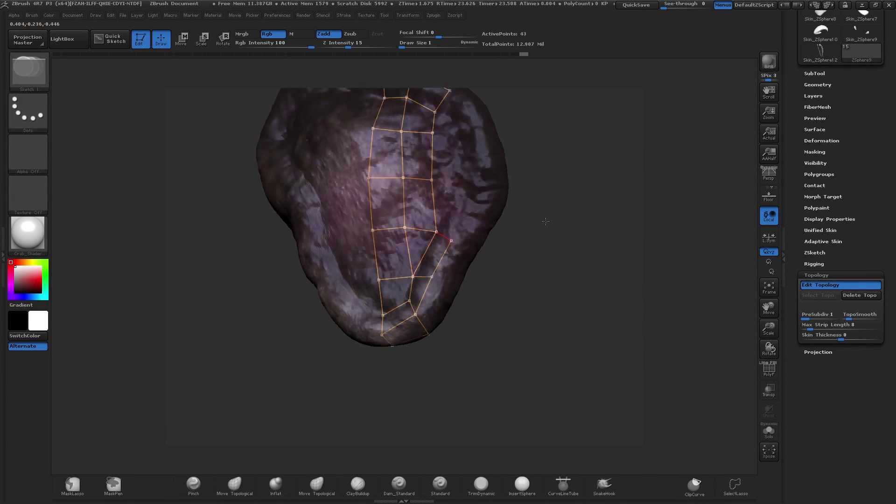
mouse_move(541, 280)
left_mouse_down()
mouse_move(551, 244)
mouse_move(412, 223)
mouse_move(436, 184)
mouse_move(552, 189)
left_mouse_up()
key("q")
key("w")
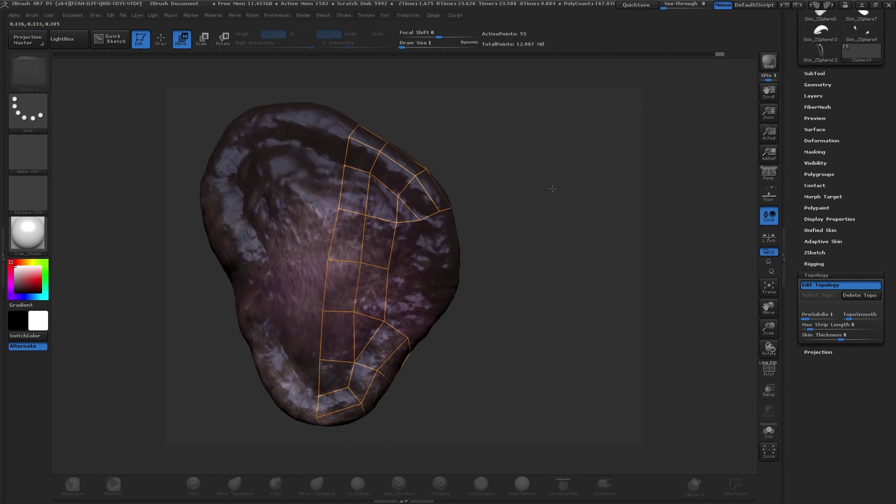
mouse_move(420, 265)
left_mouse_down()
mouse_move(476, 258)
mouse_move(498, 214)
mouse_move(536, 248)
mouse_move(359, 192)
mouse_move(340, 206)
left_mouse_up()
key("w")
key("q")
left_click(340, 206)
left_click(345, 233)
Extend the net on the left side, connecting a new edge and deleting stray points
left_click(163, 44)
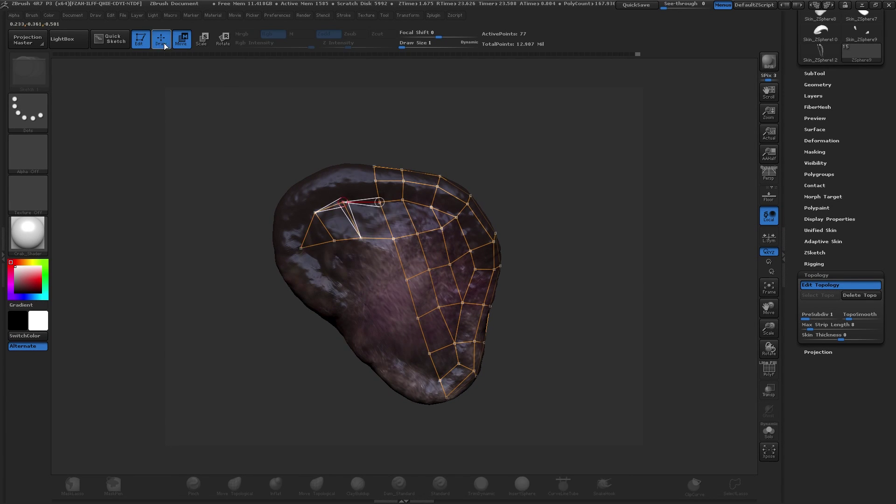
left_click(384, 281)
mouse_move(384, 281)
left_mouse_down()
mouse_move(354, 260)
mouse_move(371, 257)
mouse_move(385, 231)
left_mouse_up()
key("q")
key("q")
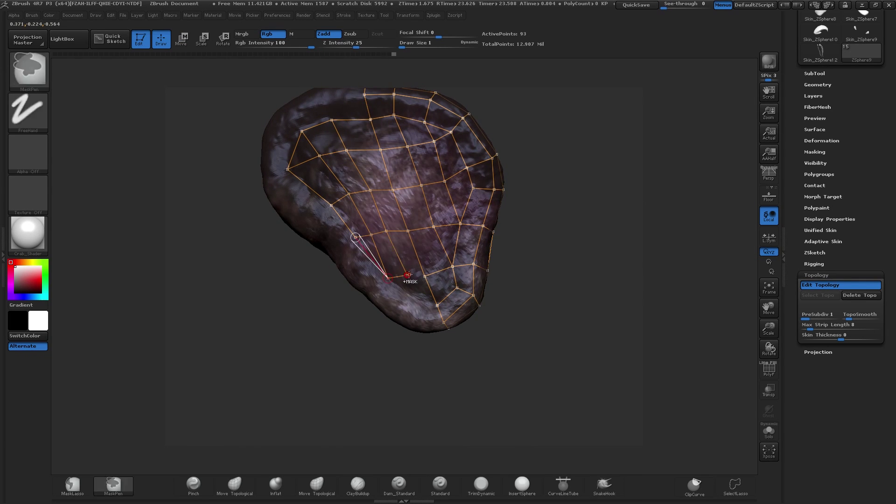
key("w")
left_click_drag(572, 232, 254, 112)
left_click_drag(356, 220, 337, 230)
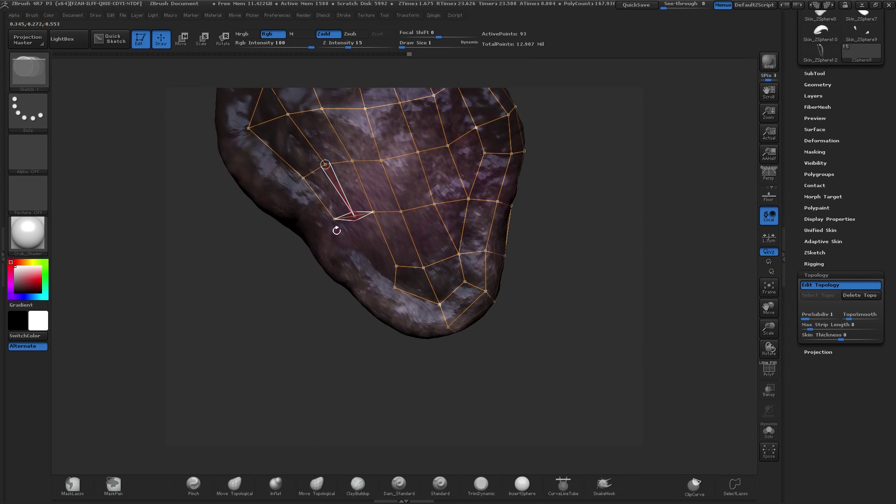
mouse_move(385, 257)
left_mouse_down()
mouse_move(359, 250)
mouse_move(294, 143)
left_mouse_up()
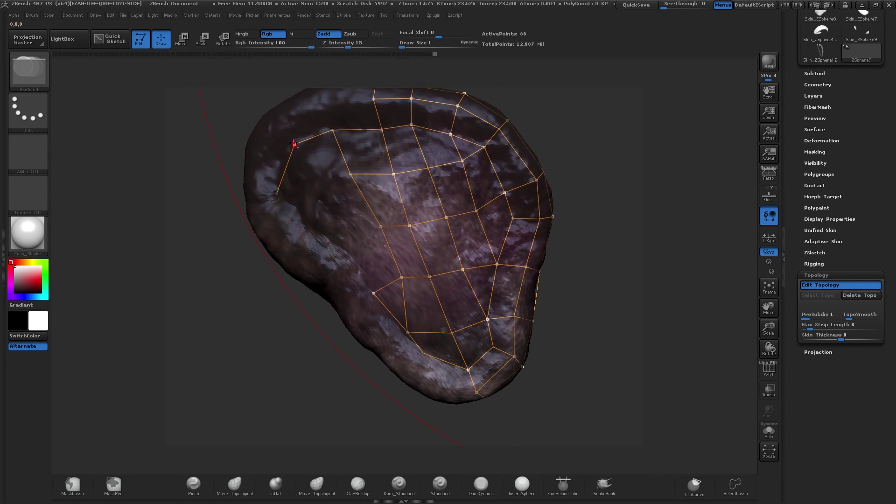
left_click(381, 226)
left_click_drag(322, 231, 310, 232)
left_click(299, 208, "alt")
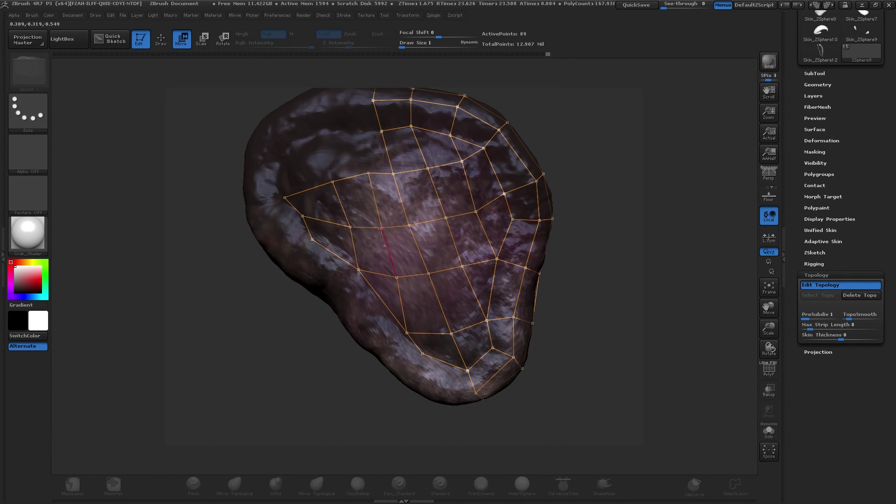
Extend the topology net with new points, checking it from top and side views
left_click_drag(382, 229, 383, 235)
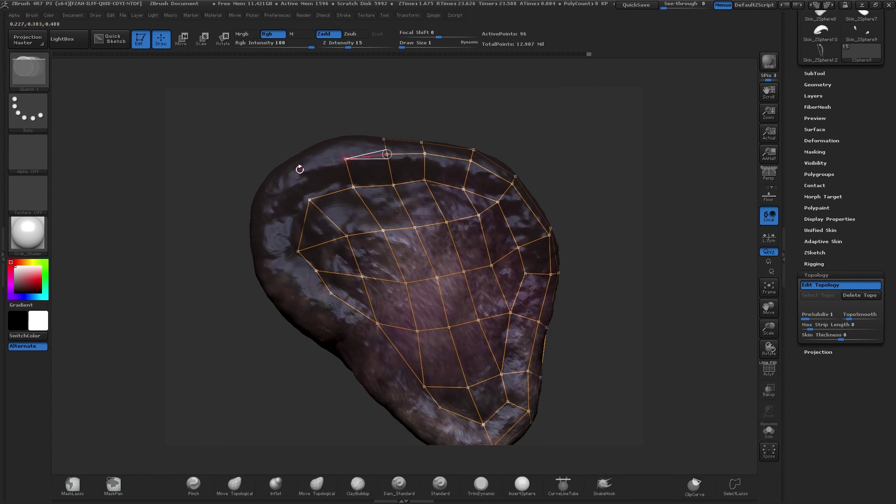
mouse_move(511, 156)
left_mouse_down()
mouse_move(496, 176)
mouse_move(576, 171)
mouse_move(398, 311)
mouse_move(304, 251)
left_mouse_up()
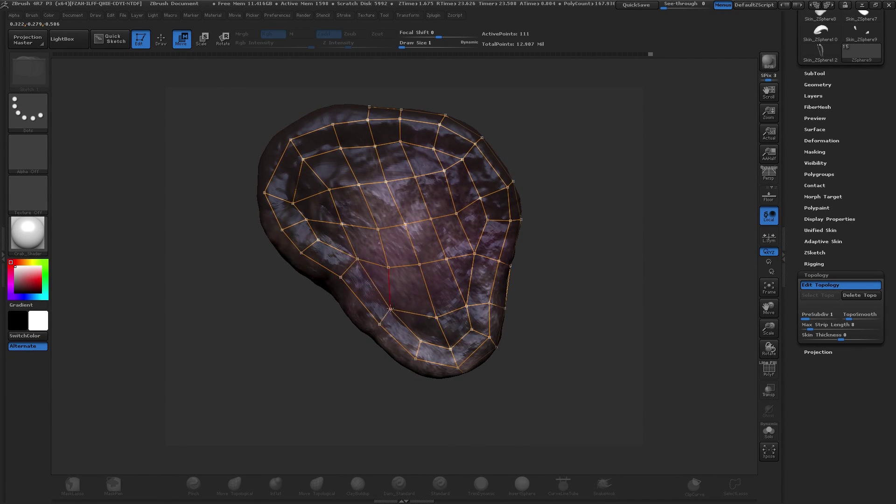
mouse_move(391, 309)
left_mouse_down()
mouse_move(377, 208)
mouse_move(400, 84)
mouse_move(296, 239)
mouse_move(294, 320)
mouse_move(290, 297)
left_mouse_up()
key("q")
key("w")
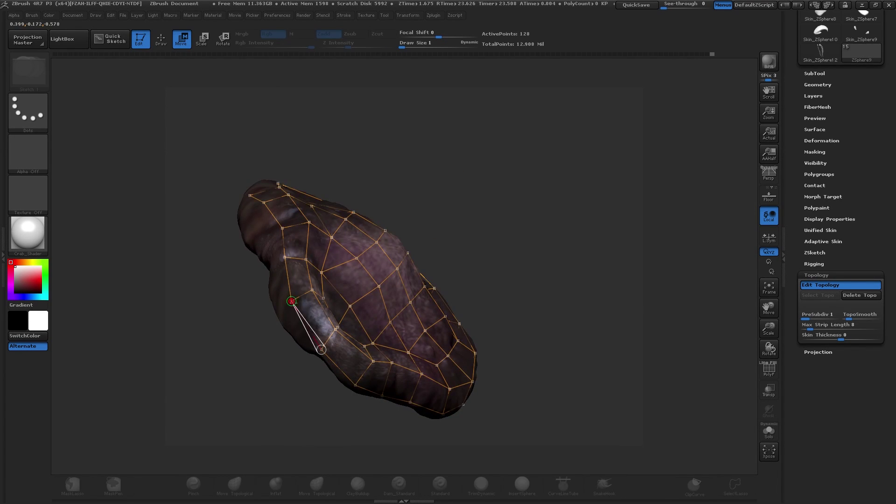
mouse_move(321, 350)
left_mouse_down()
mouse_move(530, 224)
mouse_move(556, 188)
mouse_move(419, 148)
left_mouse_up()
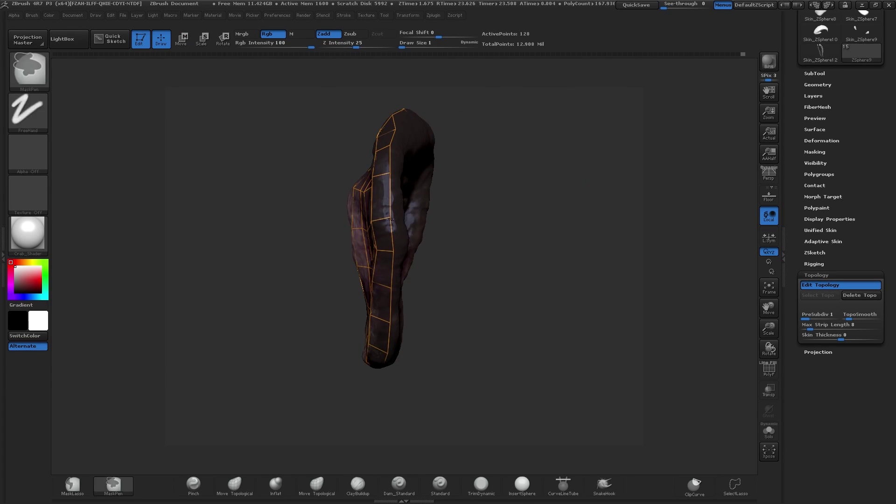
mouse_move(390, 218)
left_mouse_down()
mouse_move(400, 220)
mouse_move(398, 244)
mouse_move(375, 233)
mouse_move(379, 266)
left_mouse_up()
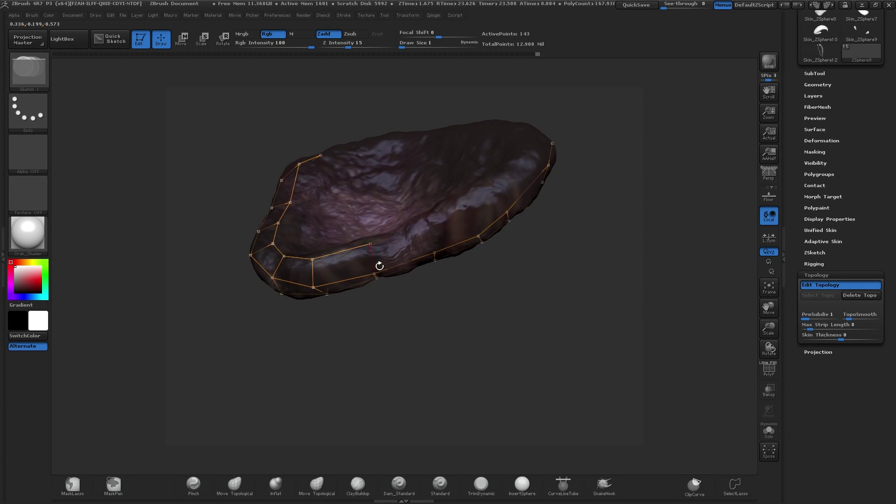
left_click_drag(582, 220, 438, 278)
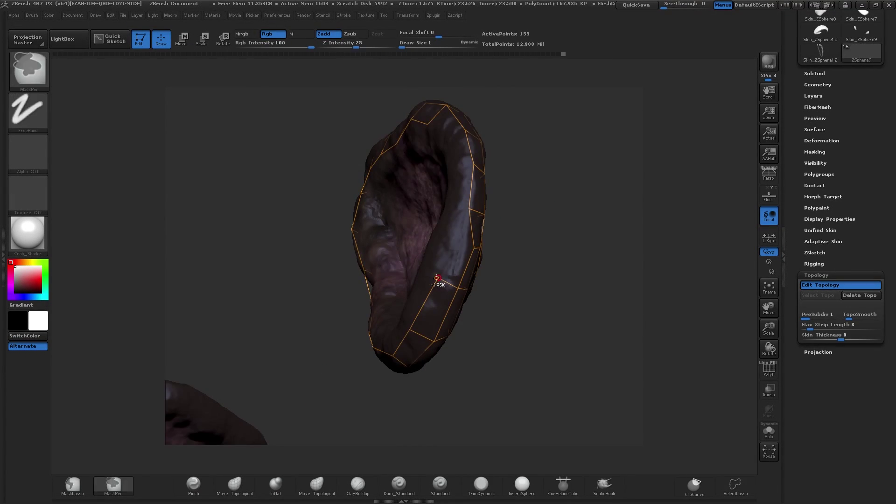
mouse_move(529, 257)
left_mouse_down()
mouse_move(594, 212)
mouse_move(530, 176)
left_mouse_up()
key("w")
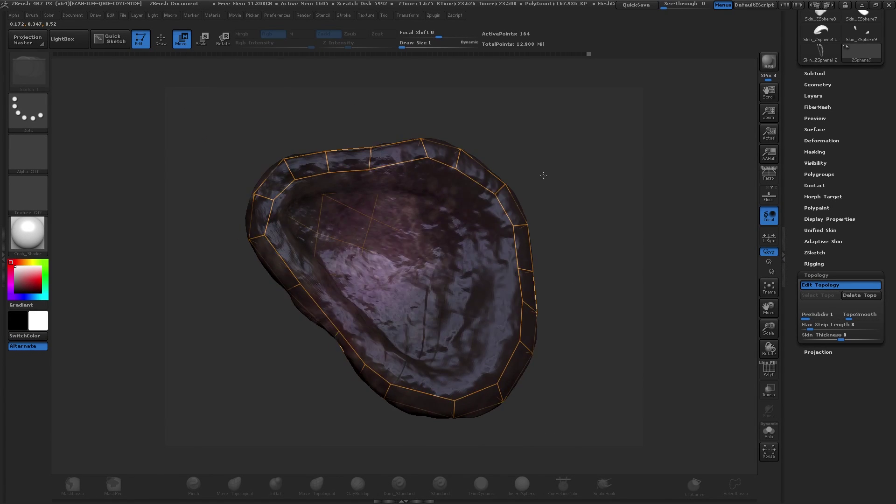
key("q")
Add rim topology, nudge the last points into place, and turn off Edit Topology
left_click(456, 154)
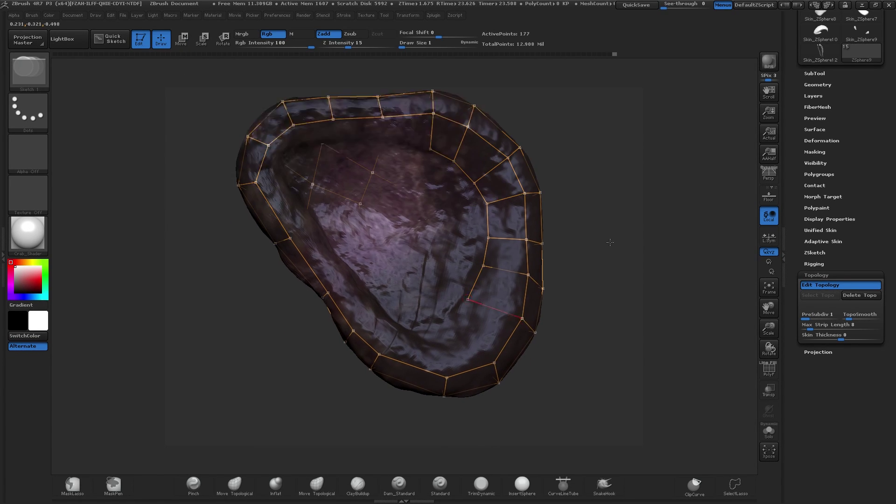
mouse_move(418, 174)
left_mouse_down()
mouse_move(393, 322)
mouse_move(358, 172)
left_mouse_up()
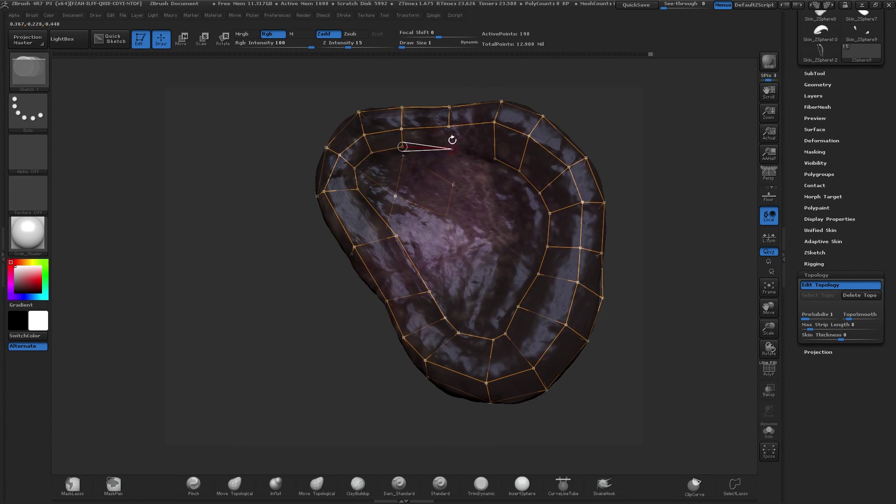
left_click_drag(453, 140, 523, 191)
left_click(387, 236)
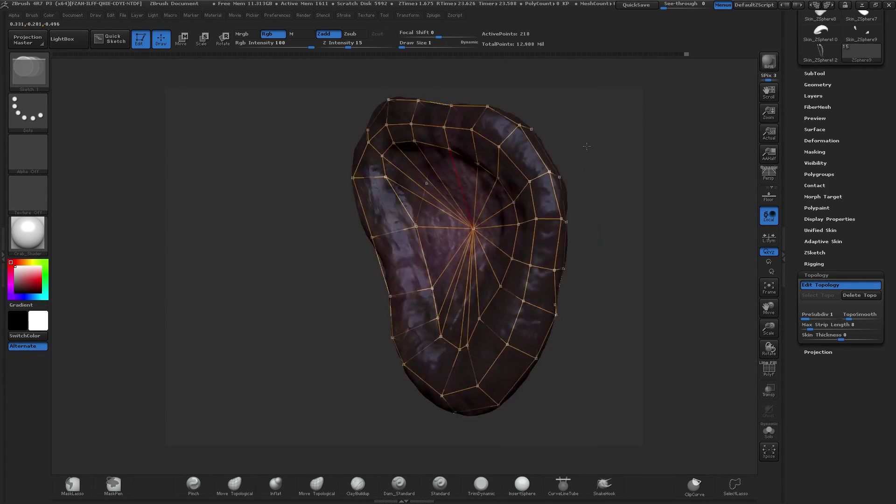
left_click_drag(640, 145, 640, 91)
key("w")
mouse_move(445, 266)
left_mouse_down()
mouse_move(468, 305)
mouse_move(462, 281)
left_mouse_up()
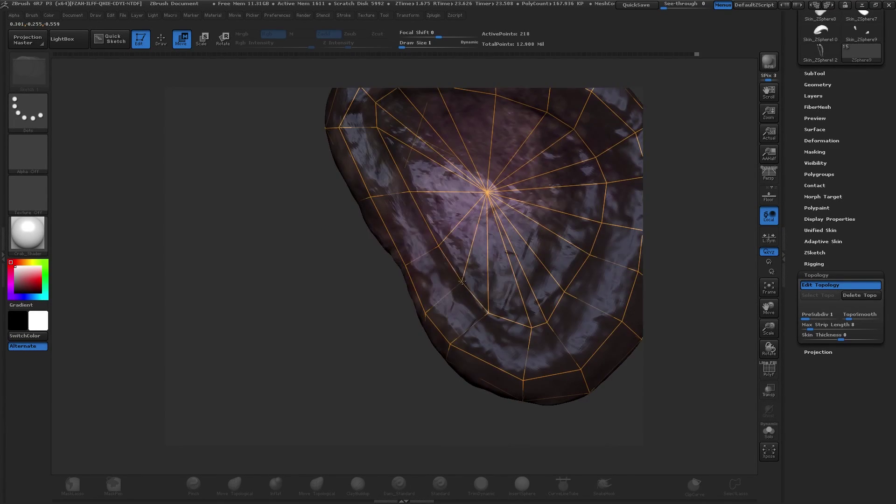
left_click_drag(717, 247, 700, 280)
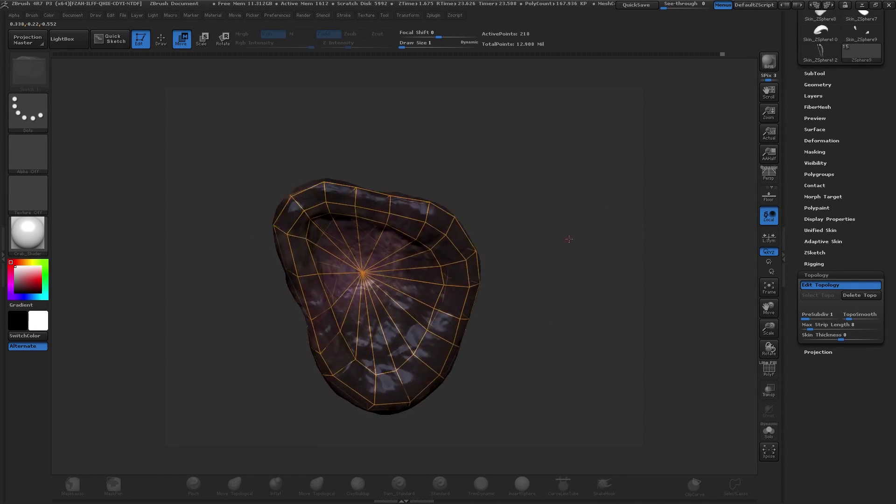
left_click(821, 285)
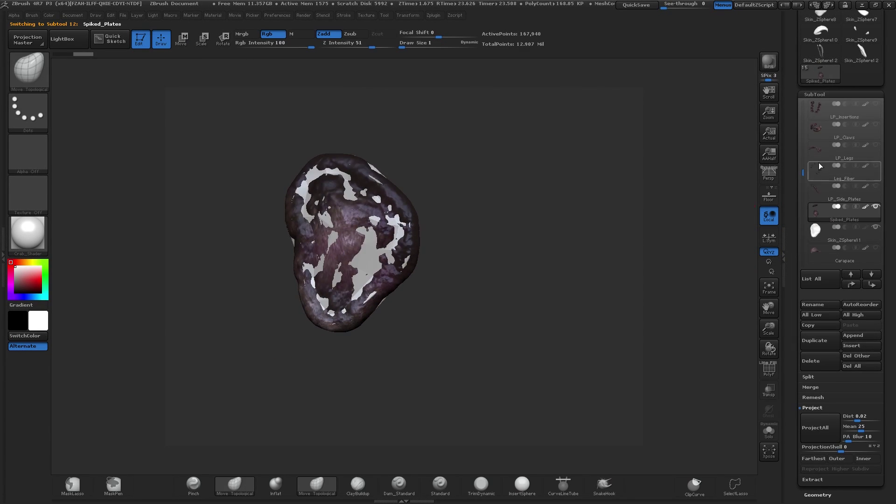
Duplicate the low-poly skin plate and place the copy beside the original
left_click(766, 369)
key("w")
mouse_move(483, 258)
left_mouse_down("ctrl")
mouse_move(516, 170)
mouse_move(370, 154)
left_mouse_up("ctrl")
key("e")
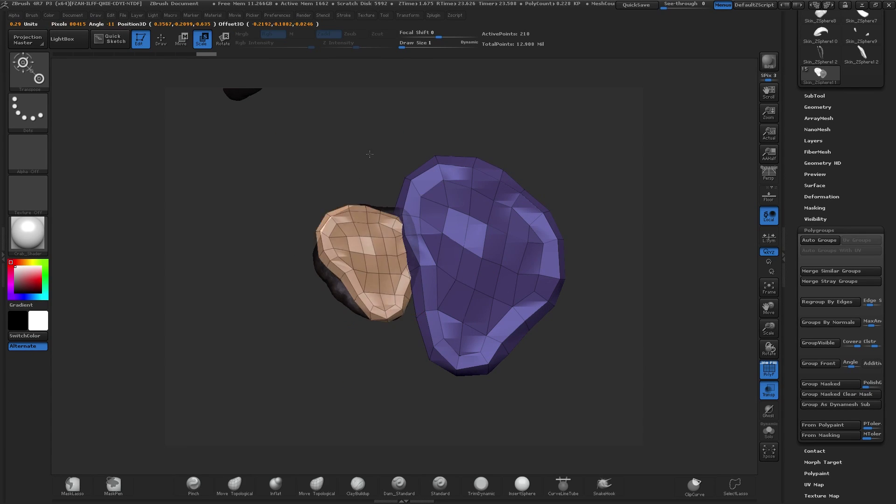
left_click(416, 196, "ctrl+alt+shift")
left_click_drag(250, 210, 272, 200)
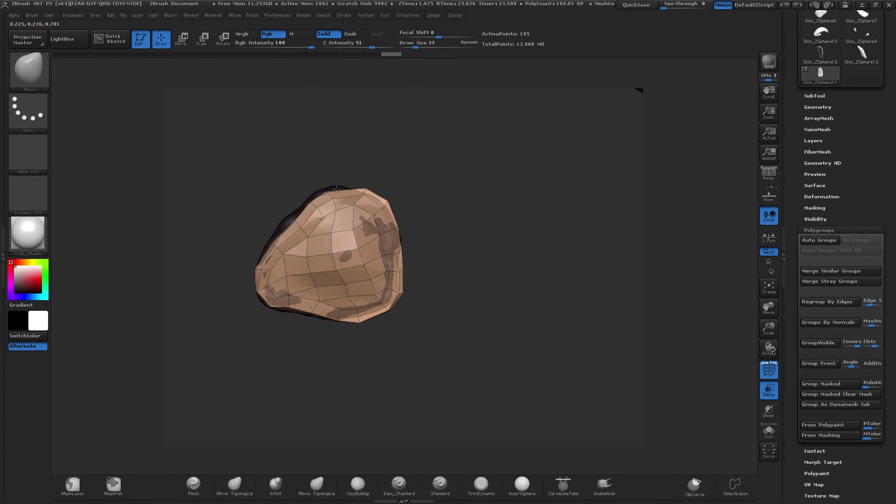
key("ctrl+z")
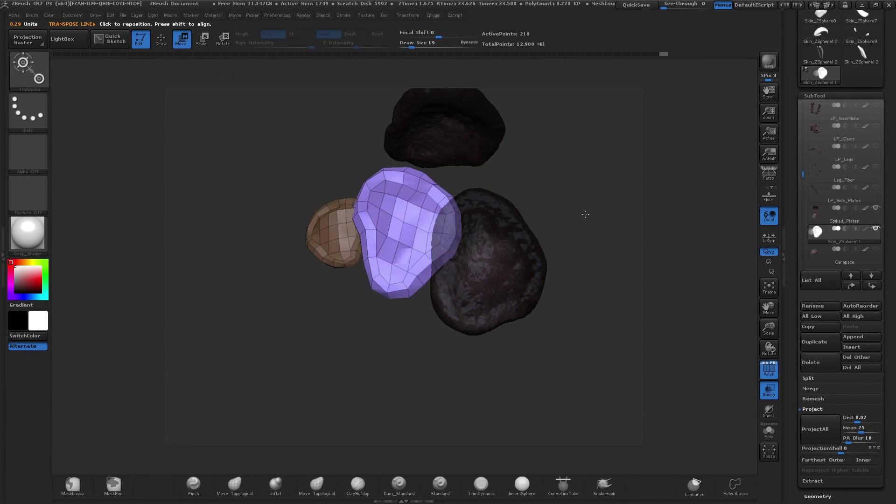
left_click_drag(591, 225, 438, 277)
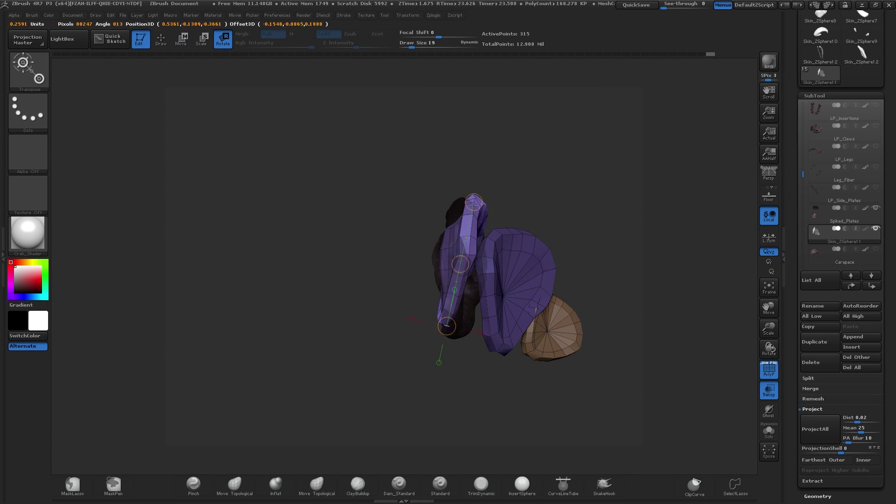
Show polygroup colours, isolate a plate copy and rotate it to fit
left_click(835, 95)
key("shift+f")
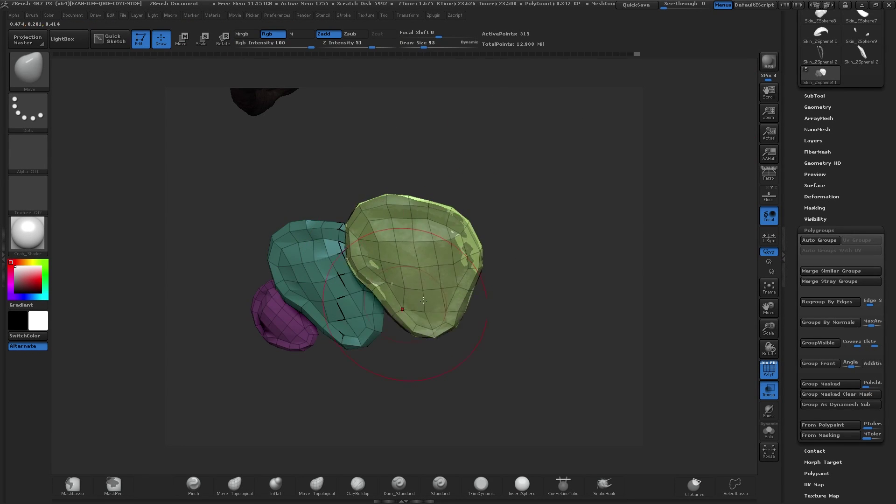
left_click_drag(537, 187, 478, 248)
right_click(478, 248)
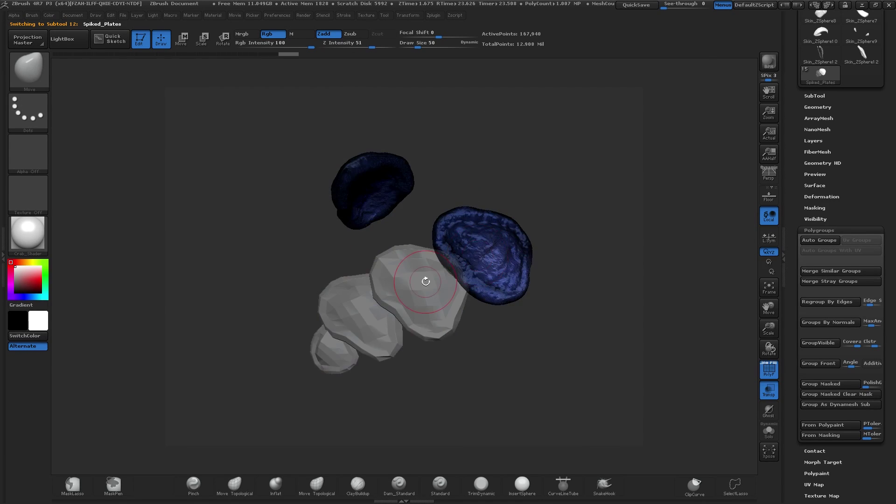
key("shift+f")
mouse_move(425, 282)
left_mouse_down()
mouse_move(354, 340)
mouse_move(375, 218)
left_mouse_up()
key("r")
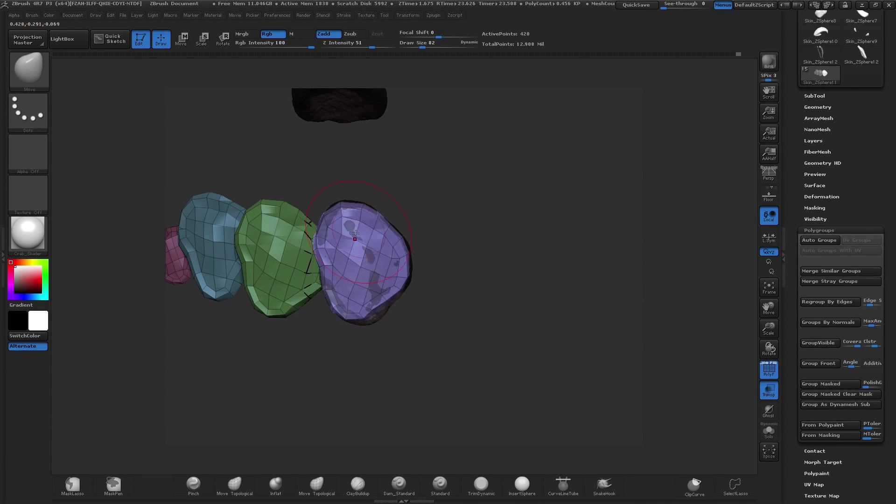
key("ctrl")
mouse_move(397, 265)
left_mouse_down()
mouse_move(510, 168)
mouse_move(430, 331)
left_mouse_up()
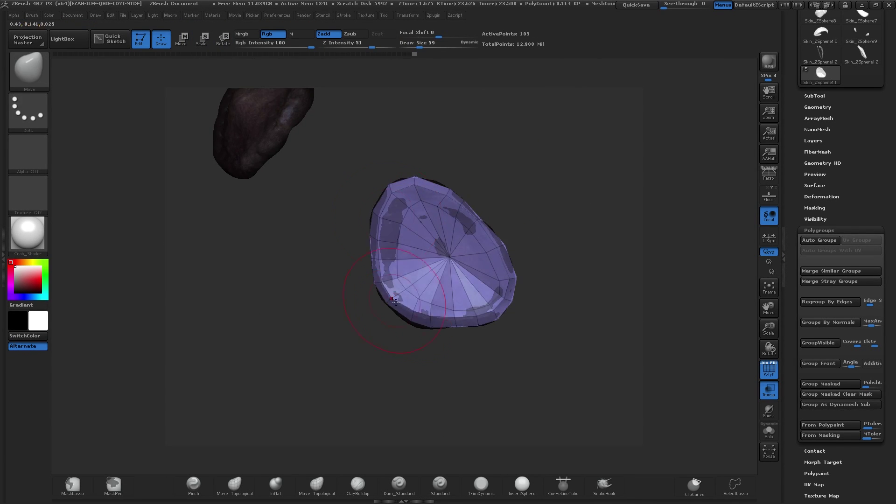
Move the red plate copy into place and isolate the green plate
key("w")
left_click_drag(321, 284, 391, 186)
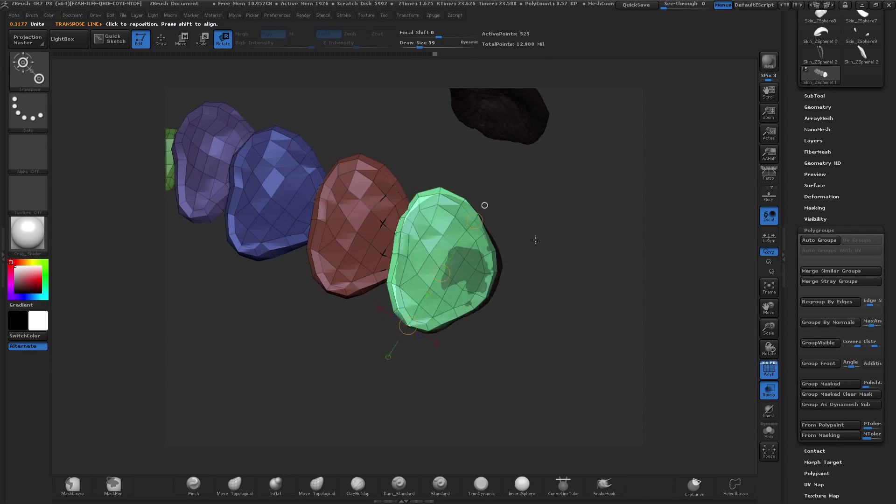
key("q")
mouse_move(536, 240)
left_mouse_down()
mouse_move(544, 186)
mouse_move(606, 208)
left_mouse_up()
key("space")
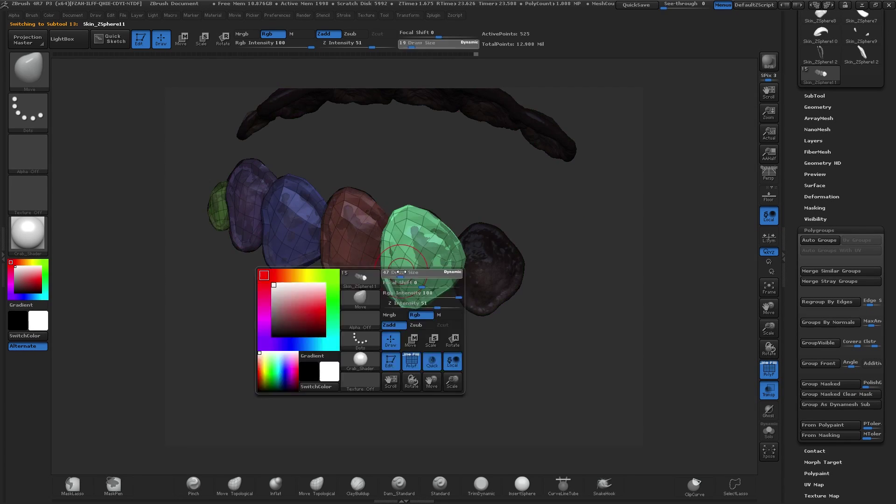
left_click(411, 252, "ctrl+shift")
left_click_drag(410, 252, 481, 250)
Show all plates, rotate one into line, then isolate the blue plate to move it
key("space")
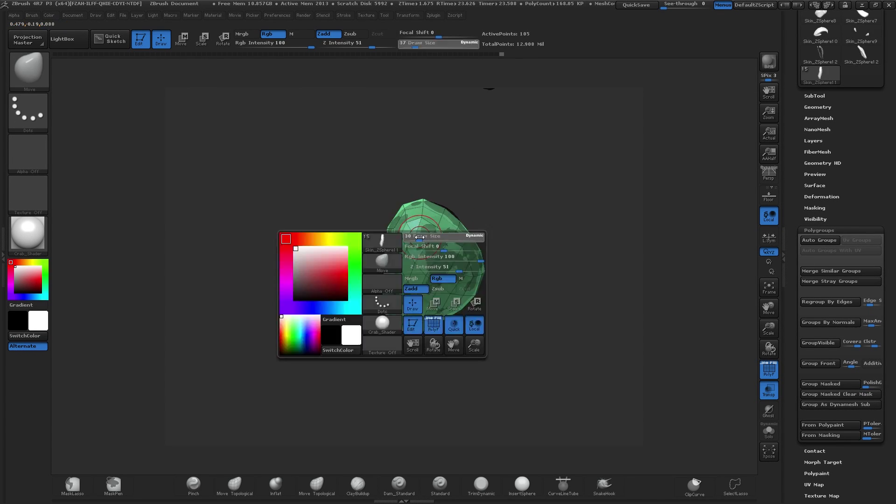
left_click_drag(419, 237, 496, 222)
left_click(462, 289, "ctrl+shift")
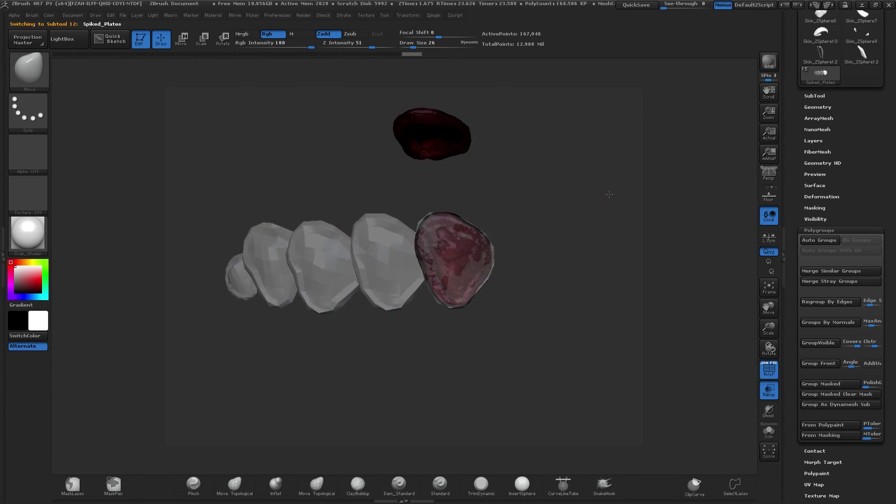
left_click_drag(462, 289, 399, 192)
key("r")
left_click_drag(467, 280, 514, 234)
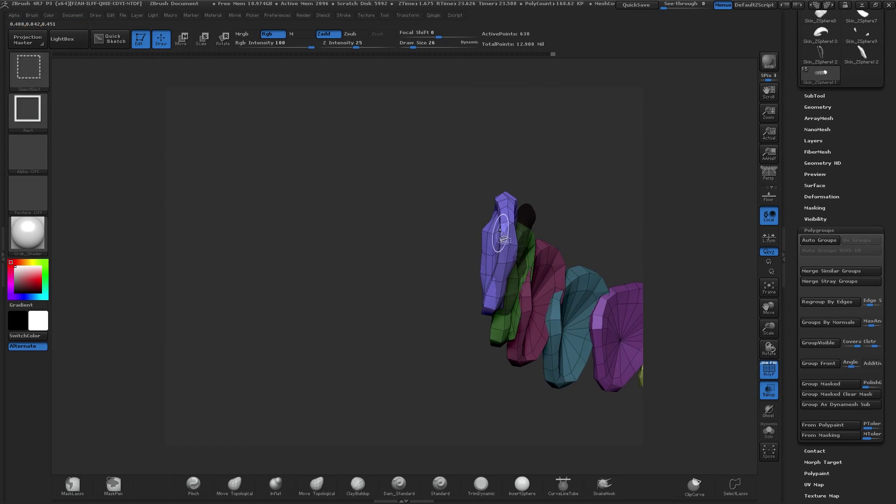
left_click(518, 252, "ctrl+shift")
key("w")
left_click_drag(602, 243, 492, 210)
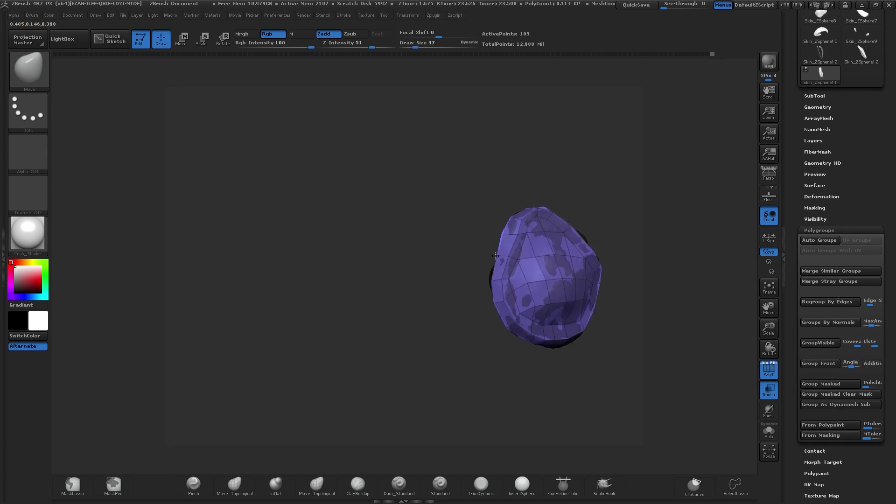
Give each low-poly plate piece its own polygroup with Auto Groups and merge the visible plates
left_click(545, 210, "ctrl+shift")
left_click_drag(544, 211, 600, 190)
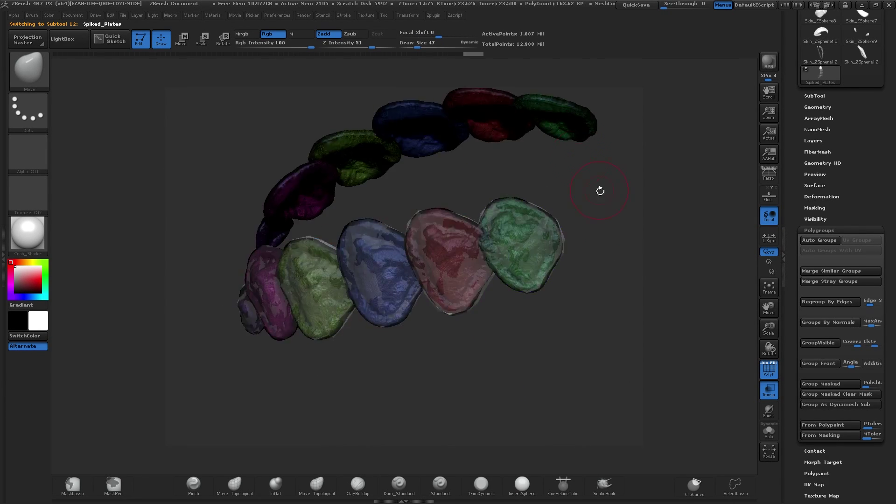
left_click(819, 241)
mouse_move(685, 188)
left_mouse_down()
mouse_move(610, 186)
mouse_move(465, 266)
left_mouse_up()
left_click(819, 192)
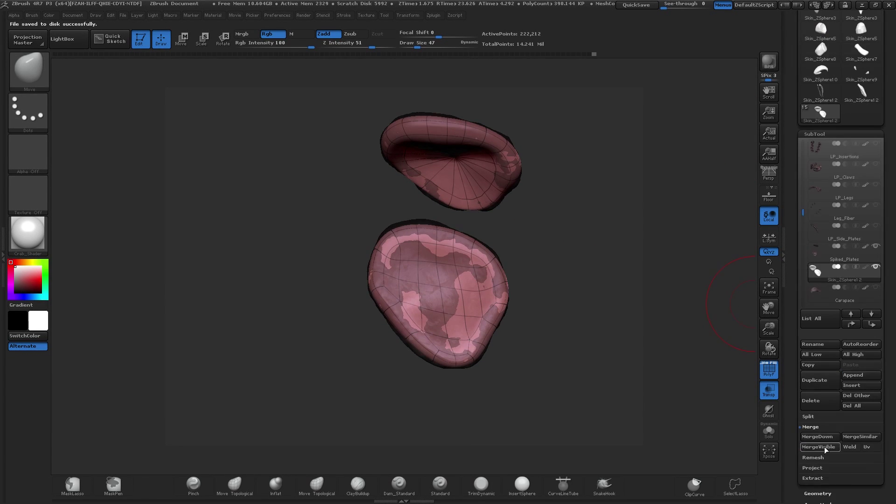
left_click_drag(566, 288, 643, 294)
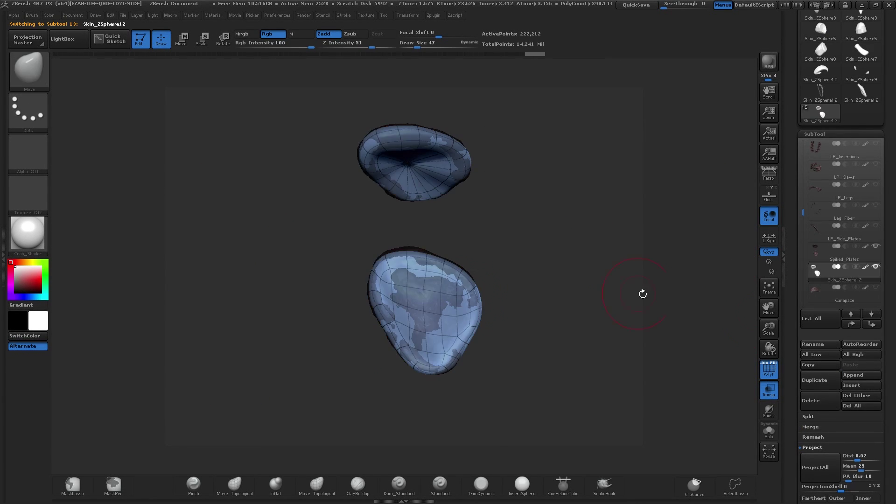
Project the Spiked_Plates detail onto the merged mesh and rename it LP_Spiked_Plates
left_click(836, 252)
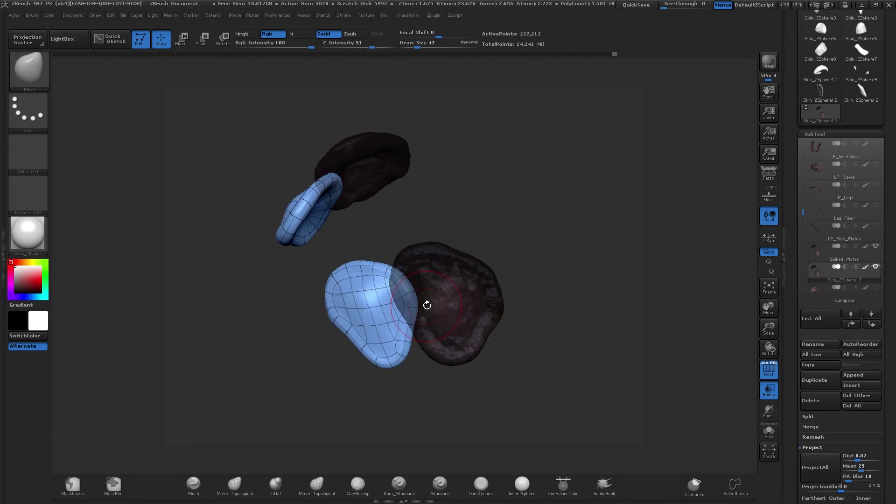
left_click(835, 273)
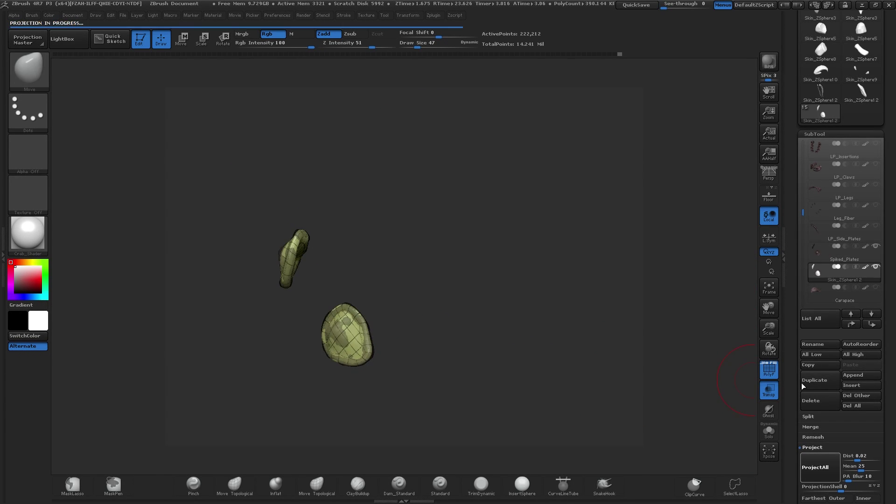
left_click(821, 345)
type("es")
key("Return")
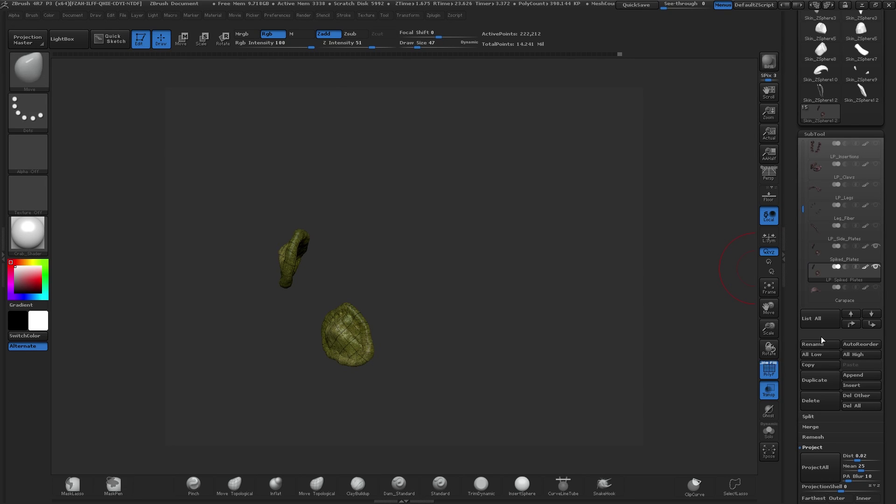
left_click(823, 345)
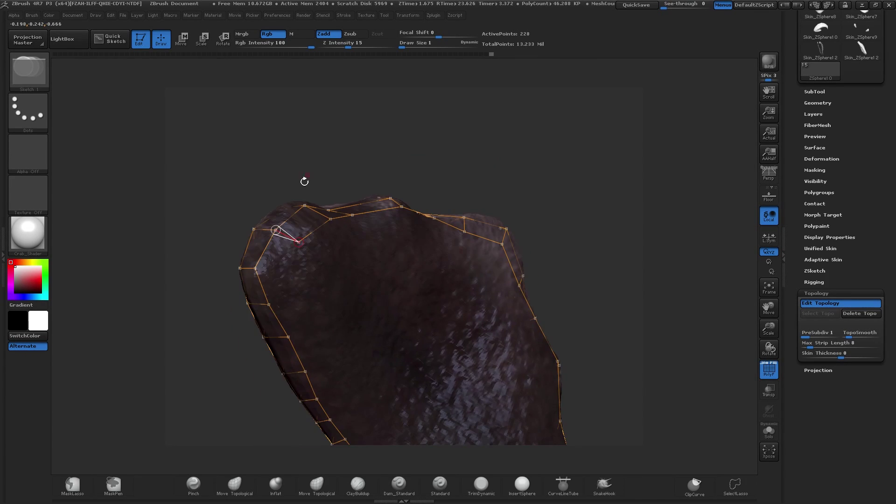
Place topology points along the next plate's edge, orbiting to check front and back coverage
left_click_drag(600, 187, 560, 200)
left_click(430, 198)
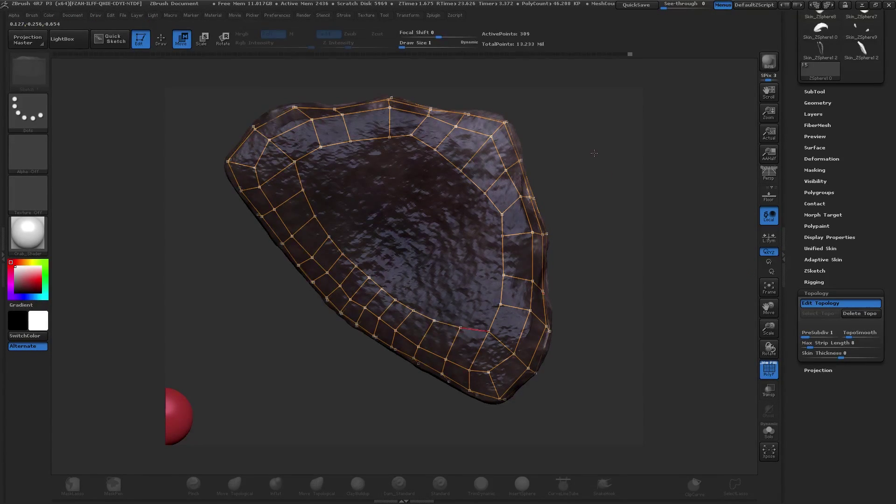
left_click_drag(594, 153, 567, 161)
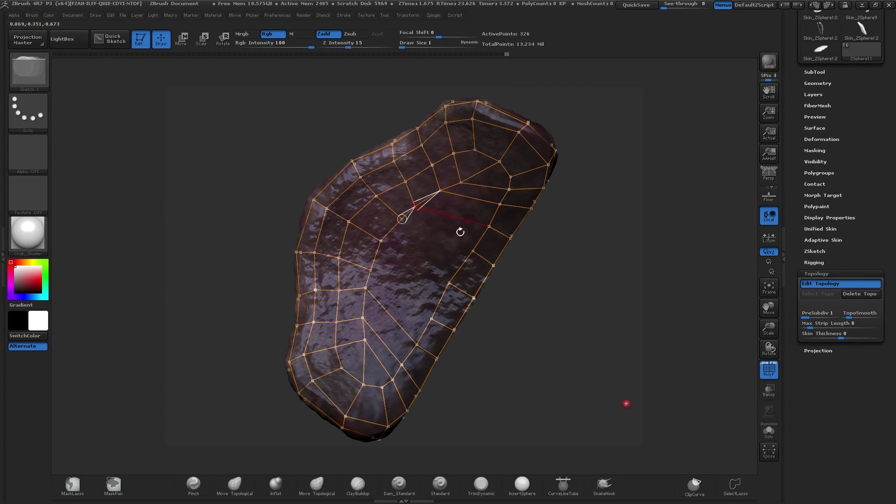
mouse_move(590, 412)
left_mouse_down()
mouse_move(601, 246)
mouse_move(592, 274)
left_mouse_up()
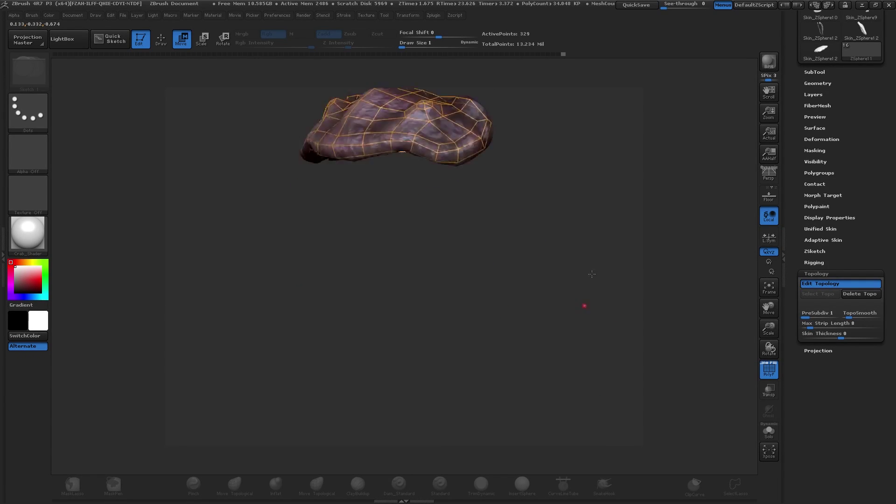
left_click_drag(368, 322, 470, 240)
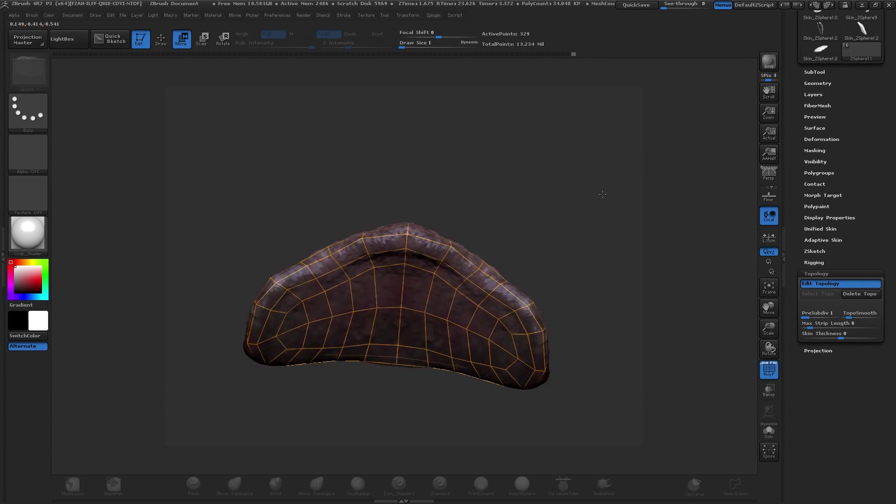
mouse_move(437, 199)
left_mouse_down()
mouse_move(463, 307)
mouse_move(597, 178)
left_mouse_up()
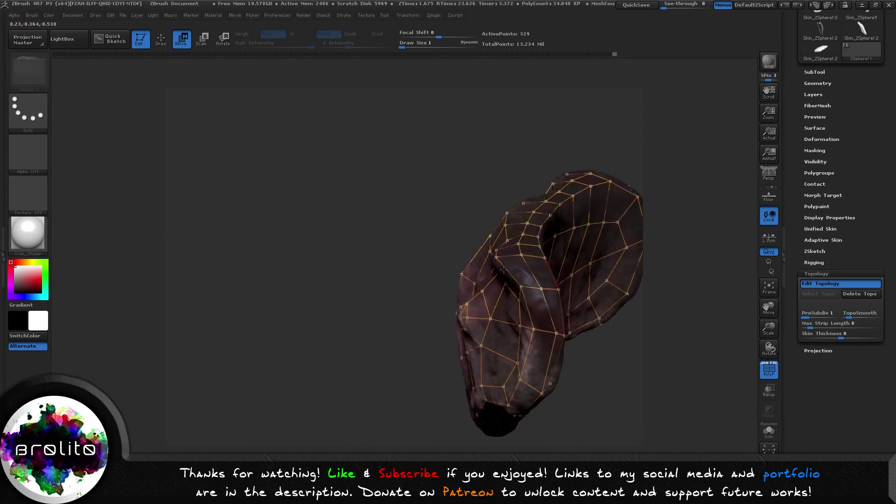